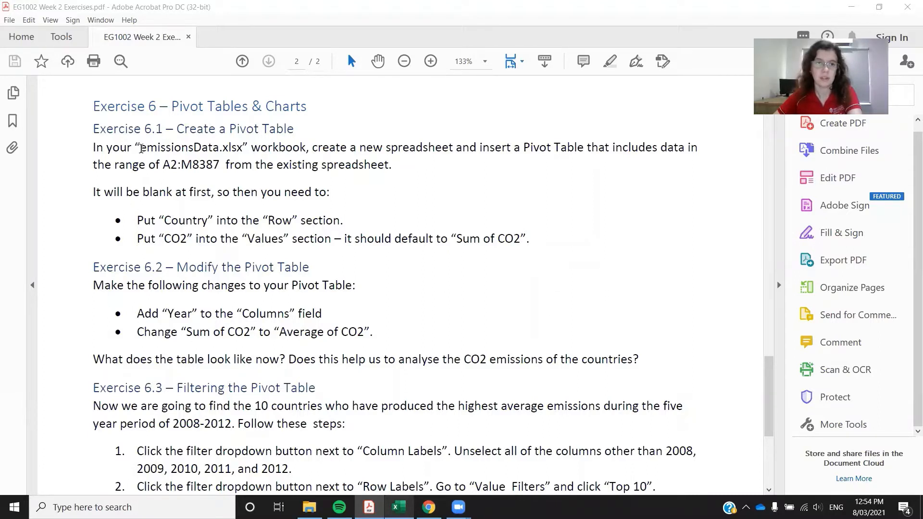
# Read the Exercise 6.1 instructions on the source workbook, and switch to the emissionsGlobal.xlsx workbook in Excel.
pyautogui.moveTo(137, 148); pyautogui.dragTo(251, 147)
pyautogui.click(159, 146)
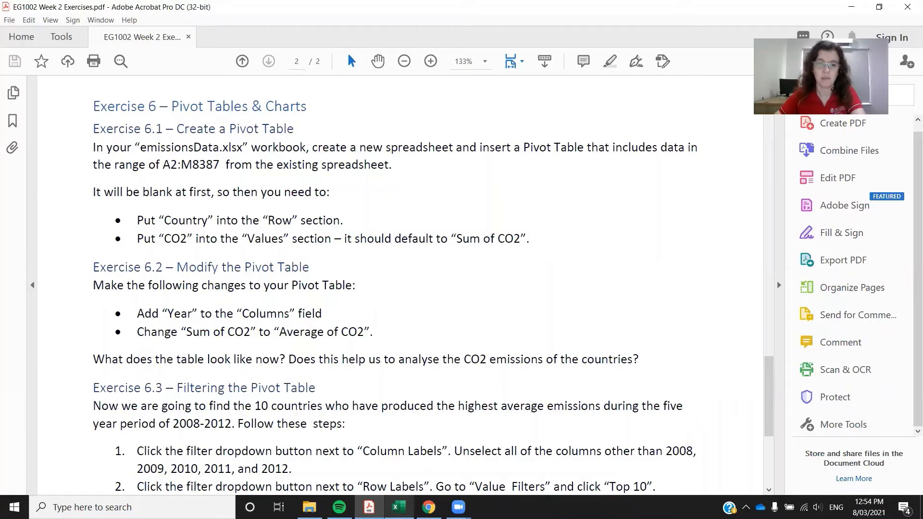
pyautogui.click(399, 508)
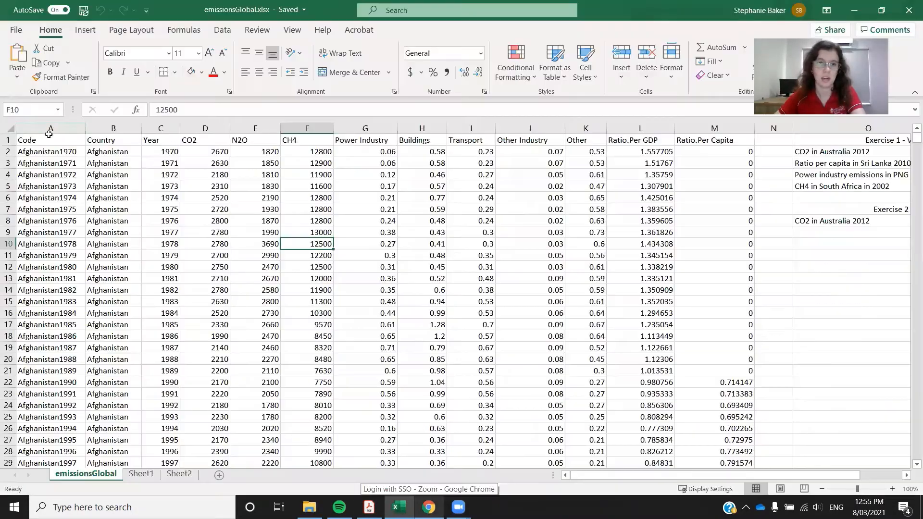
pyautogui.moveTo(53, 126); pyautogui.dragTo(731, 114)
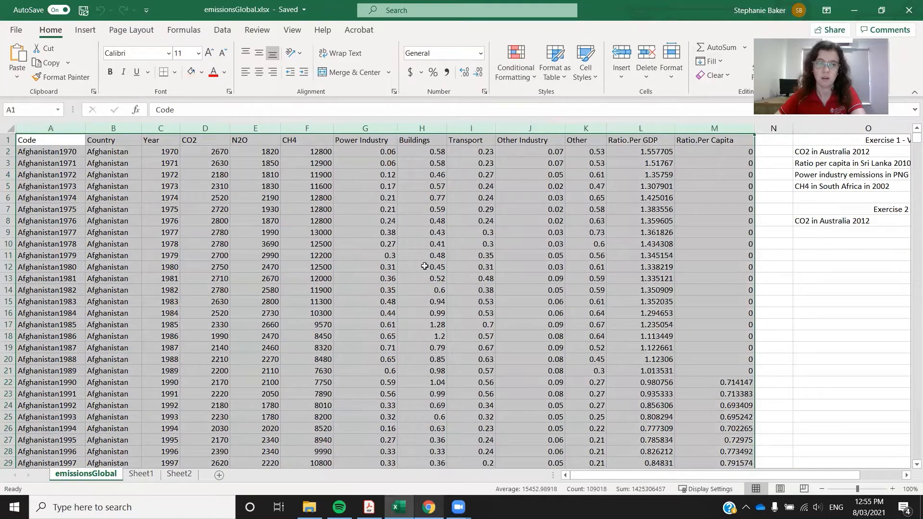
pyautogui.click(315, 201)
pyautogui.click(10, 140)
pyautogui.click(45, 166)
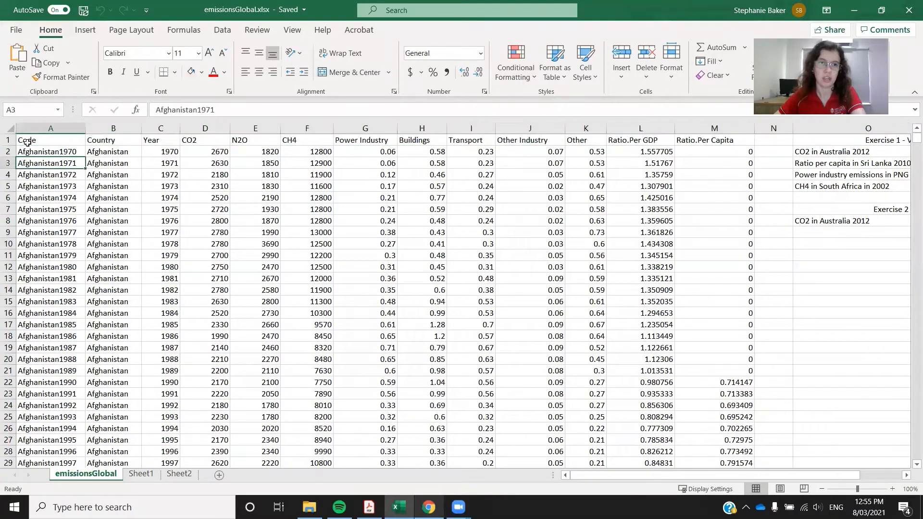
pyautogui.click(9, 140)
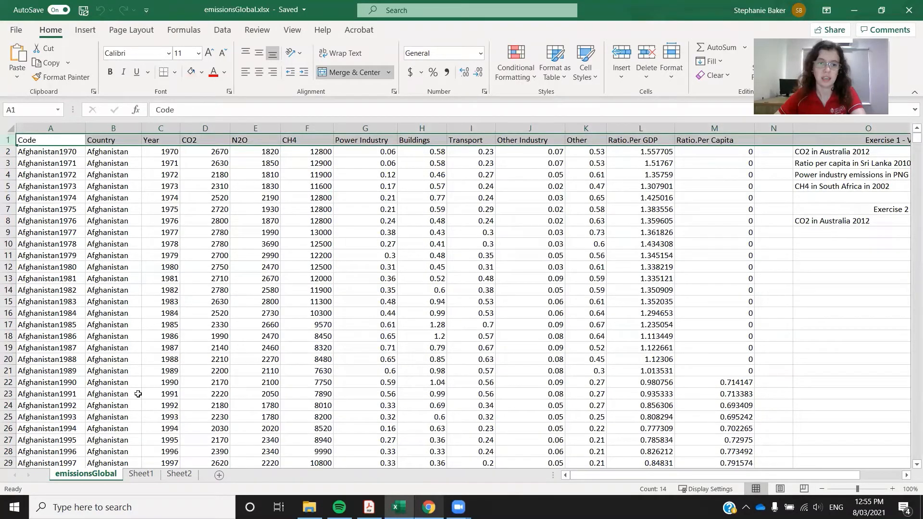
pyautogui.rightClick(8, 140)
pyautogui.click(21, 163)
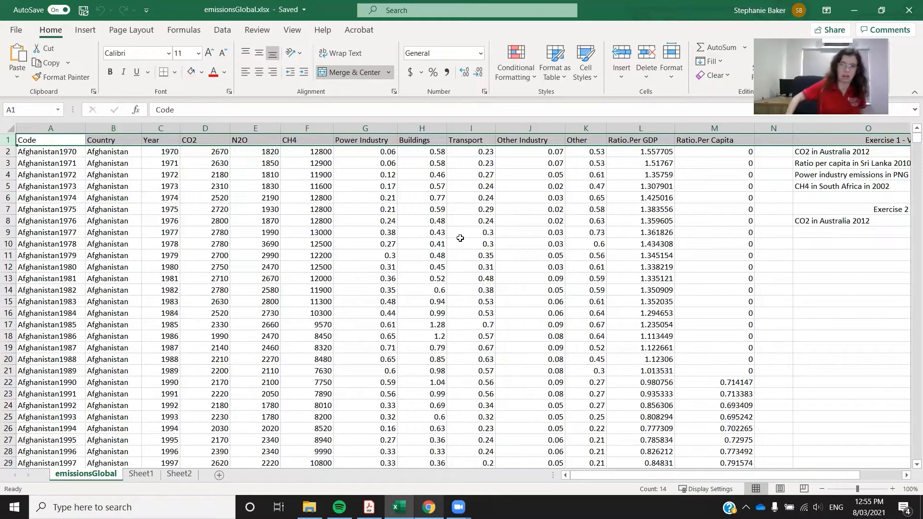
pyautogui.click(291, 253)
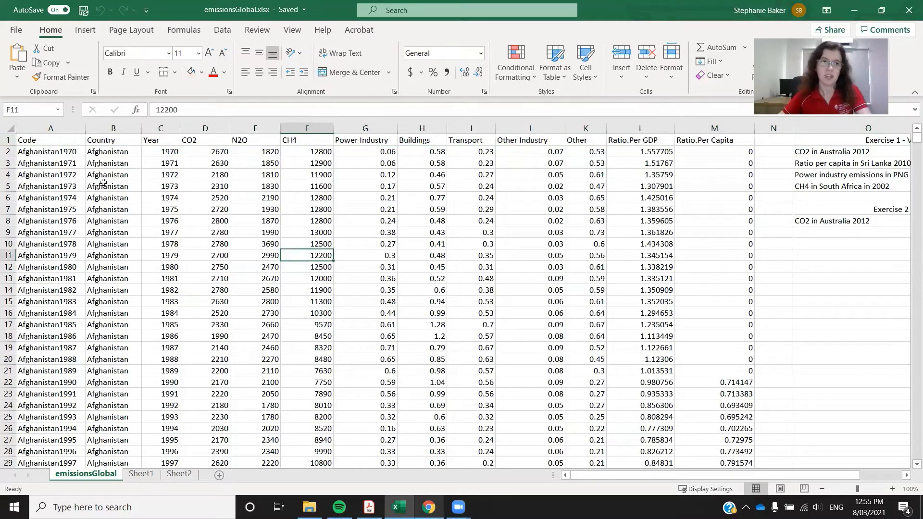
# Create a PivotTable from columns A to M of the emissionsGlobal sheet on a new worksheet, and move that worksheet after Sheet2.
pyautogui.moveTo(46, 127); pyautogui.dragTo(714, 114)
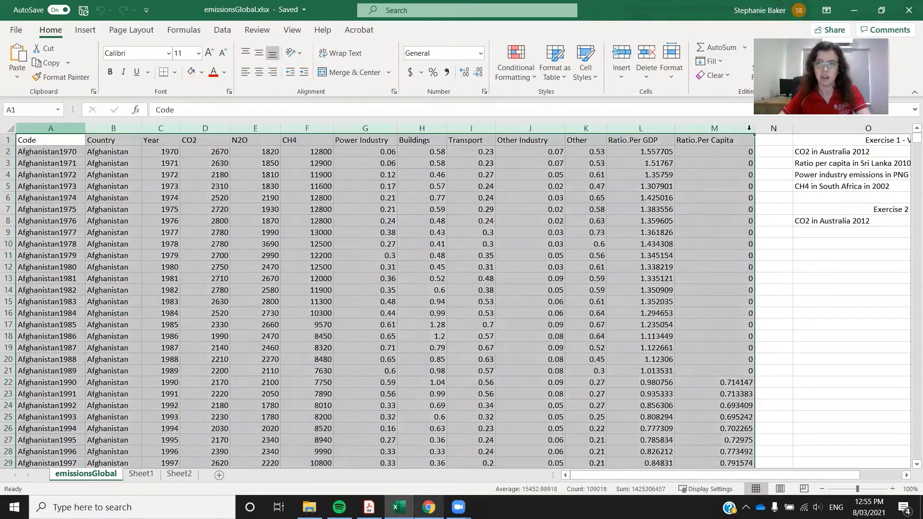
pyautogui.click(86, 30)
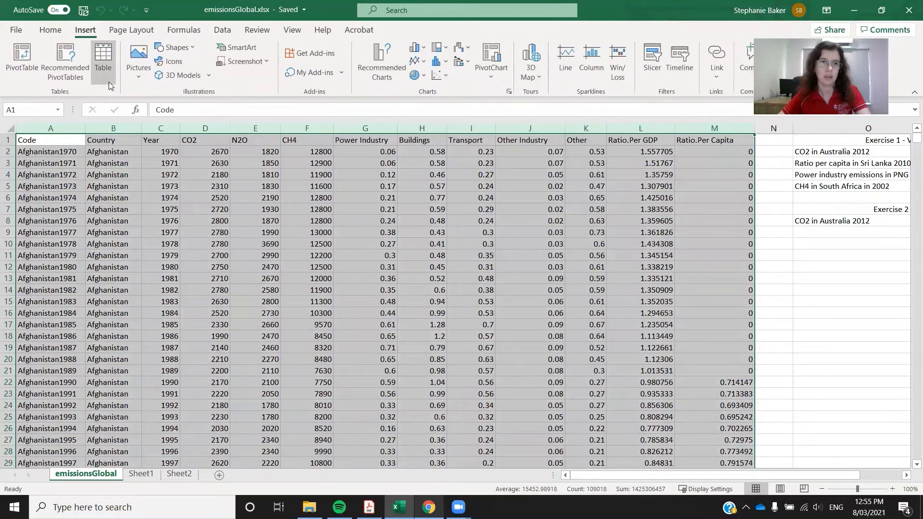
pyautogui.click(9, 69)
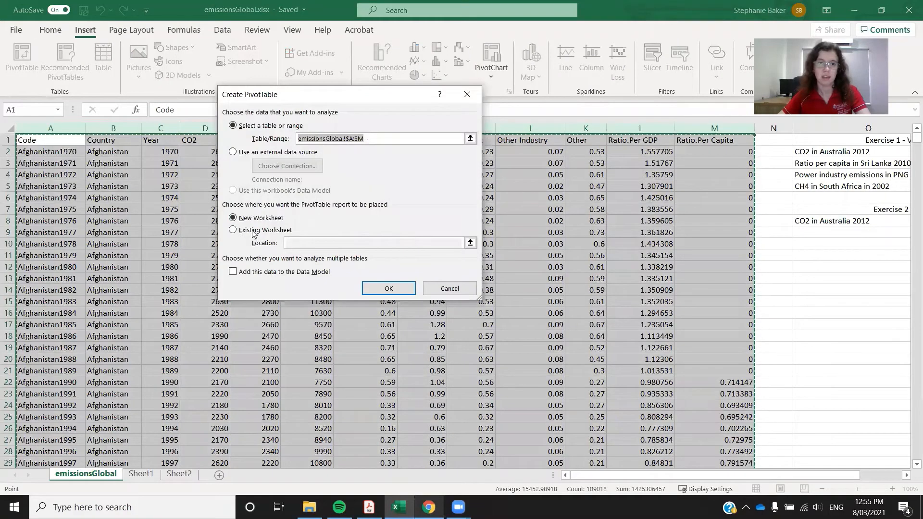
pyautogui.click(251, 231)
pyautogui.click(248, 218)
pyautogui.click(252, 231)
pyautogui.click(253, 220)
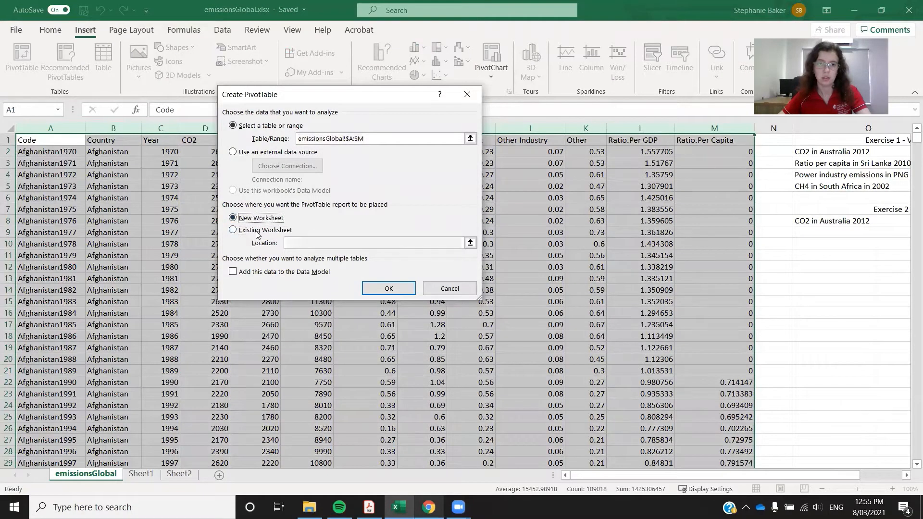
pyautogui.click(258, 231)
pyautogui.click(267, 220)
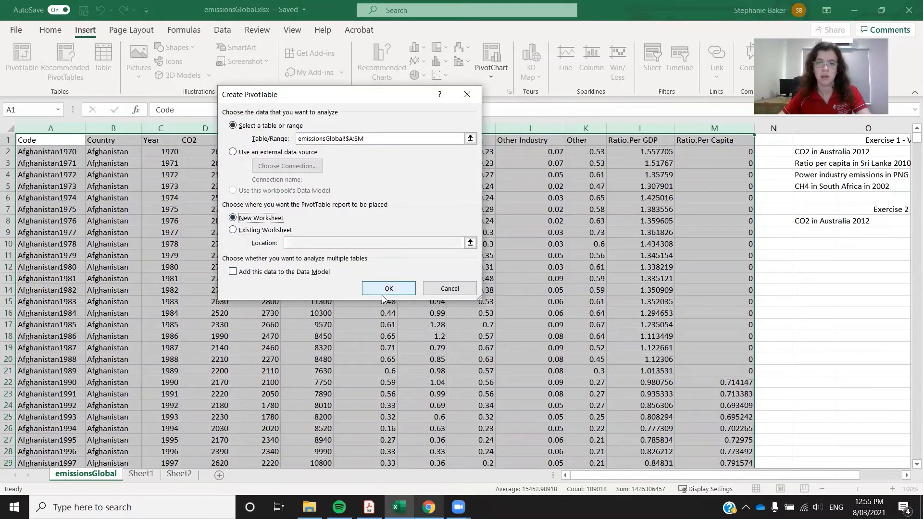
pyautogui.click(383, 292)
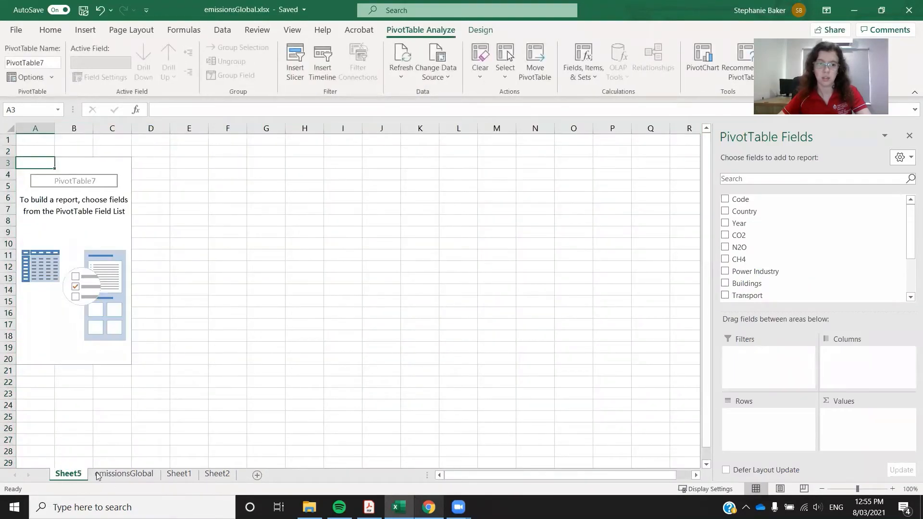
pyautogui.moveTo(234, 476); pyautogui.dragTo(243, 476)
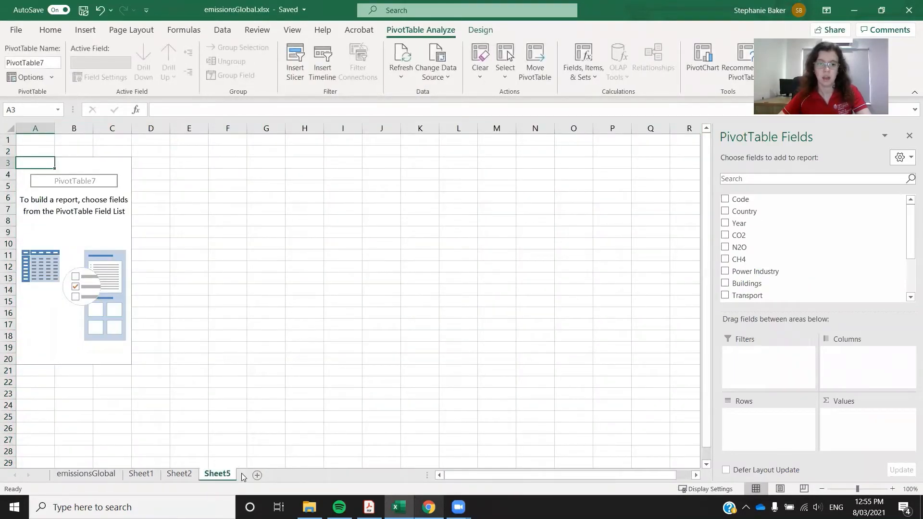
pyautogui.click(251, 364)
# Add another worksheet and insert a PivotTable at its cell A1, using the source range emissionsGlobal!A:M and the existing worksheet option.
pyautogui.click(257, 476)
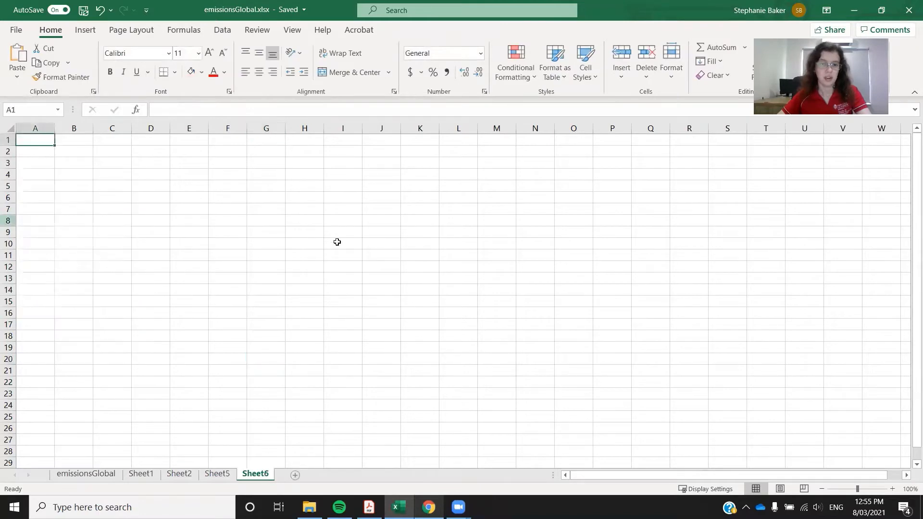
pyautogui.click(85, 32)
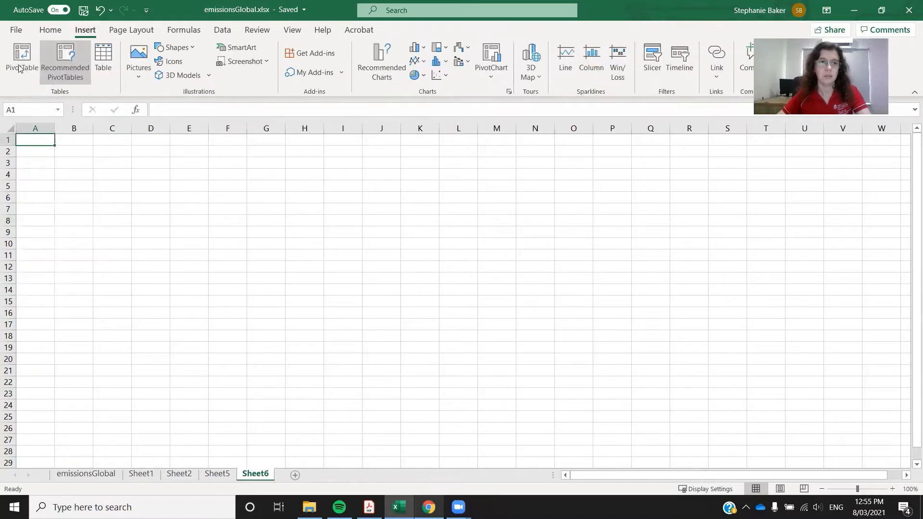
pyautogui.click(20, 62)
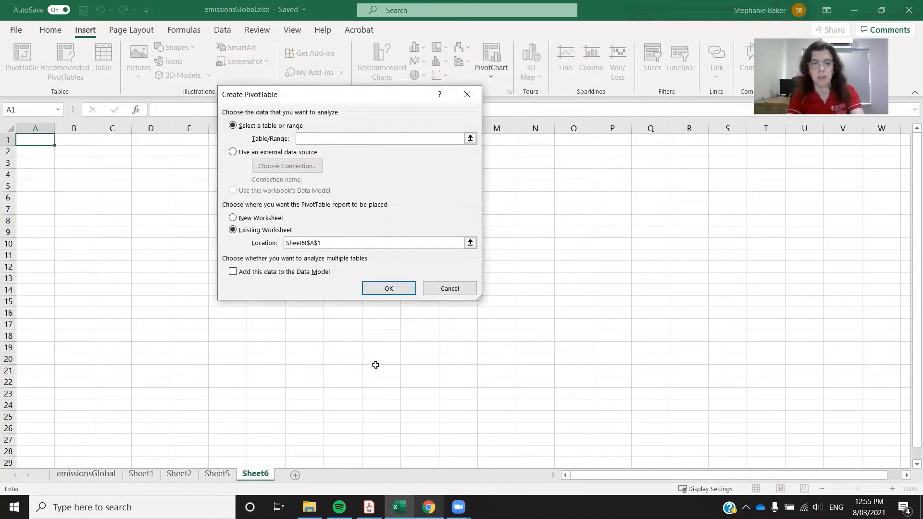
pyautogui.write('emissionsGlobal!')
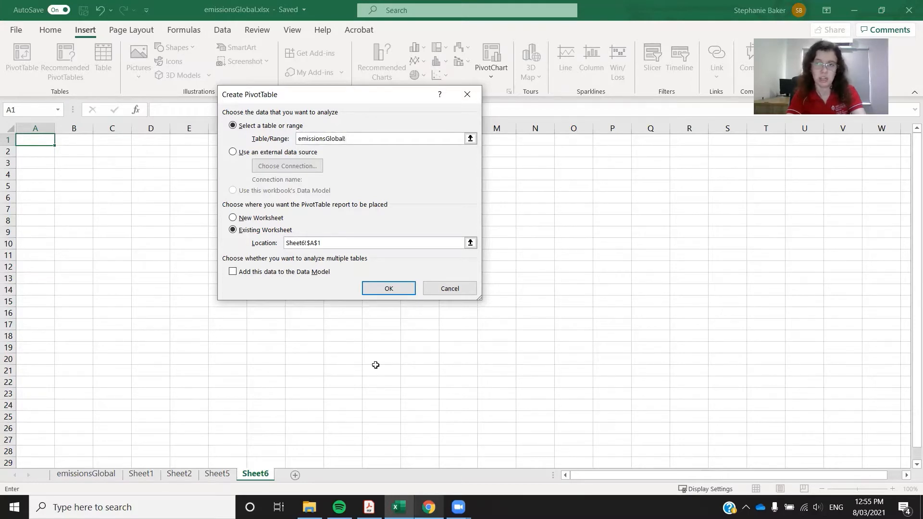
pyautogui.write('A:M')
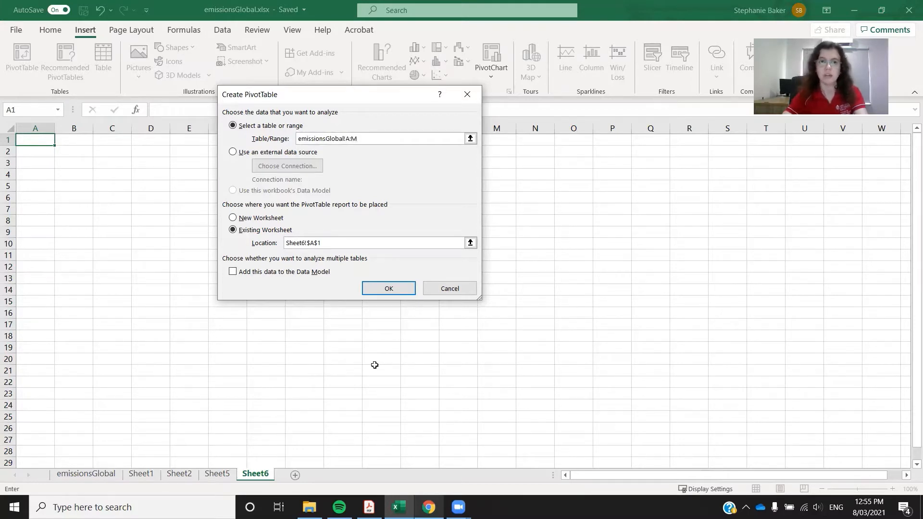
pyautogui.click(259, 218)
pyautogui.click(255, 230)
pyautogui.click(388, 289)
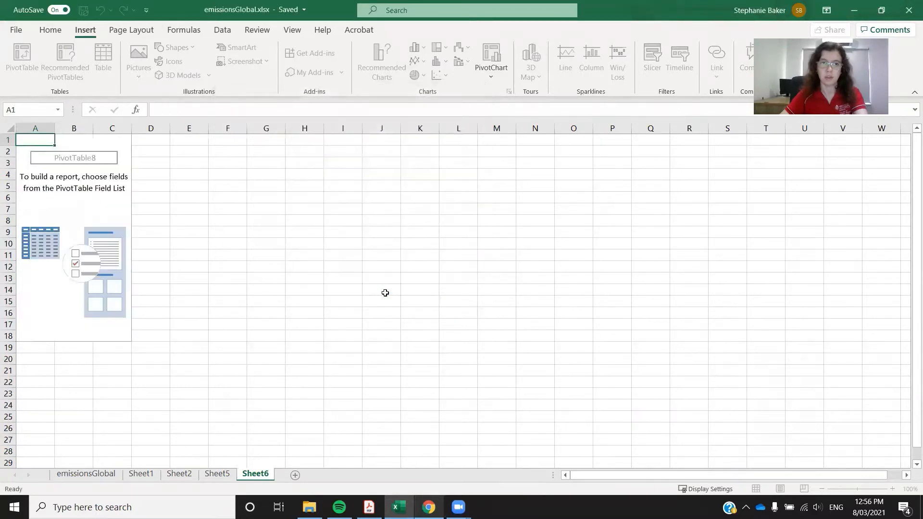
# Delete the Sheet6 worksheet containing the second PivotTable.
pyautogui.hotkey('ctrl', 'pageup')
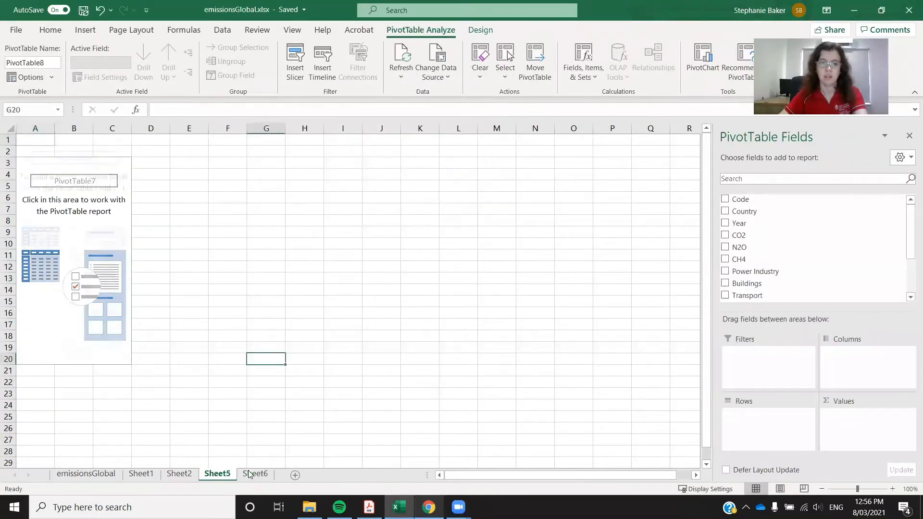
pyautogui.click(251, 475)
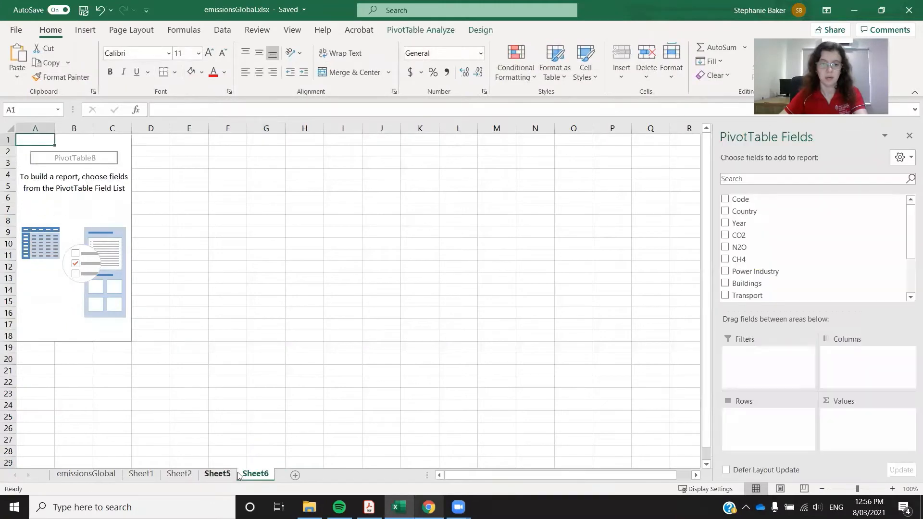
pyautogui.rightClick(255, 476)
pyautogui.click(305, 326)
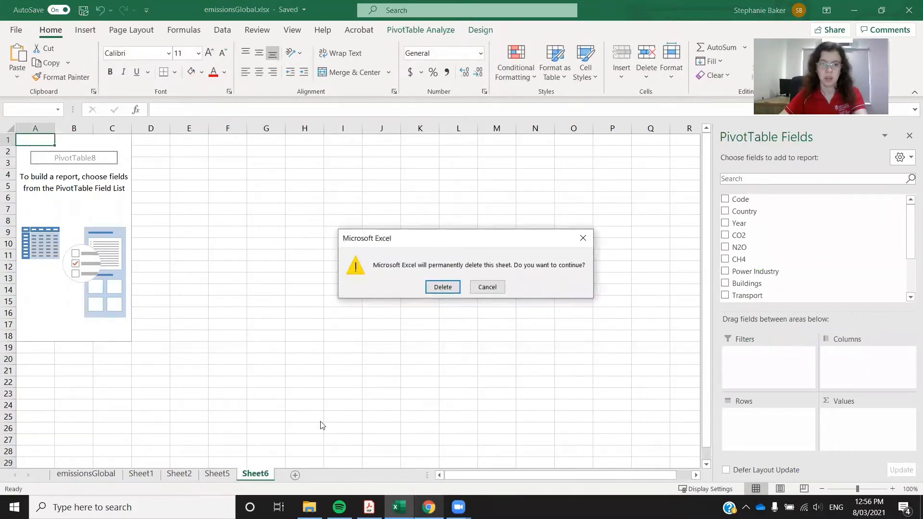
pyautogui.click(442, 287)
# Place the Country field in the Rows area and the CO2 field in the Values area of the Sheet5 PivotTable.
pyautogui.click(97, 223)
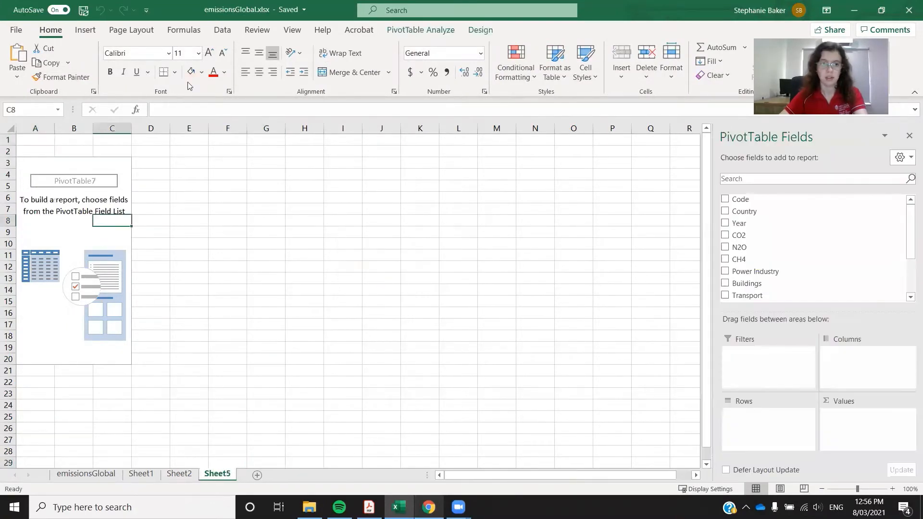
pyautogui.click(58, 220)
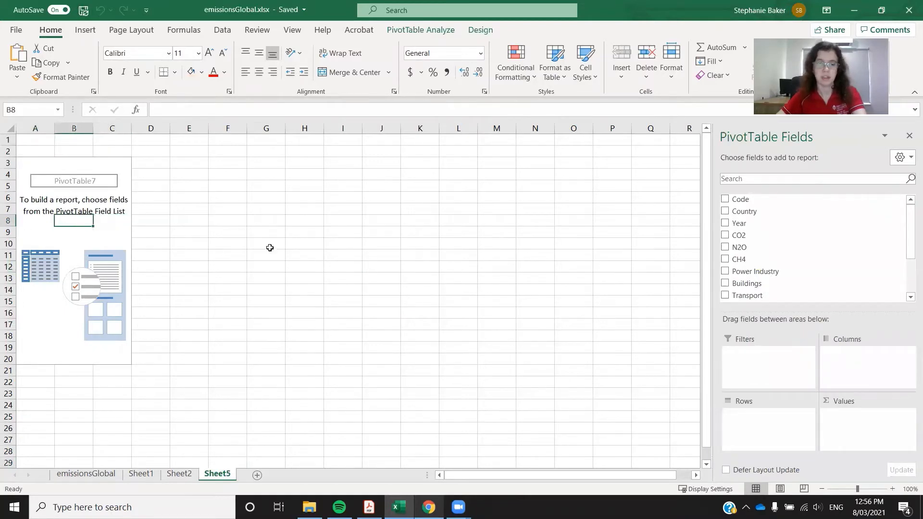
pyautogui.scroll(-3, 895, 269)
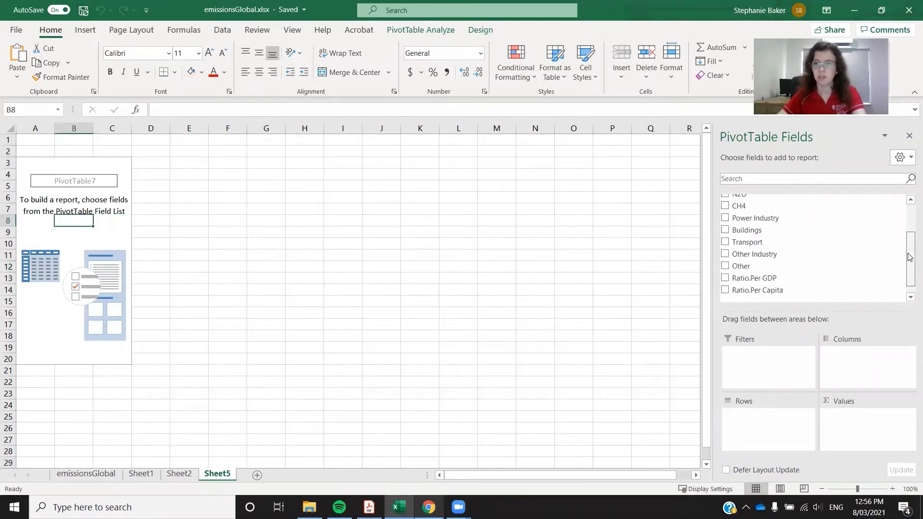
pyautogui.scroll(3, 800, 214)
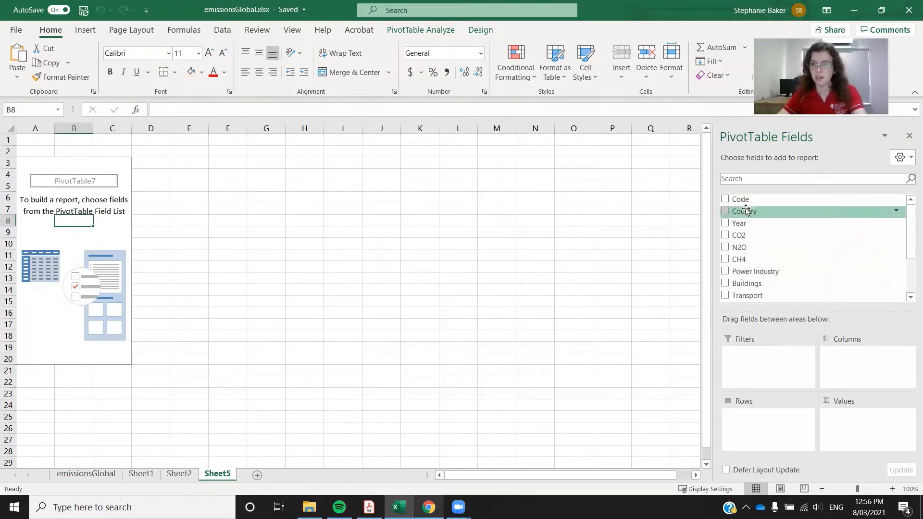
pyautogui.moveTo(789, 212); pyautogui.dragTo(778, 412)
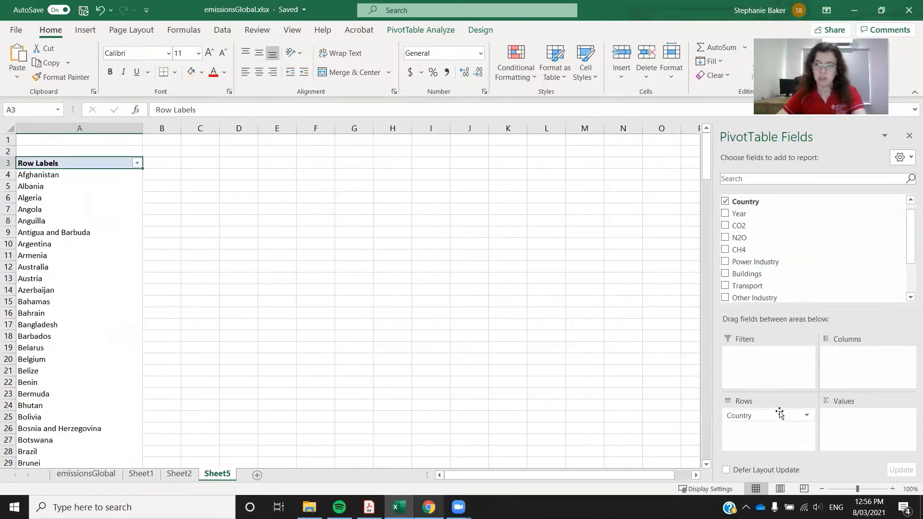
pyautogui.scroll(-3, 802, 250)
pyautogui.scroll(3, 750, 239)
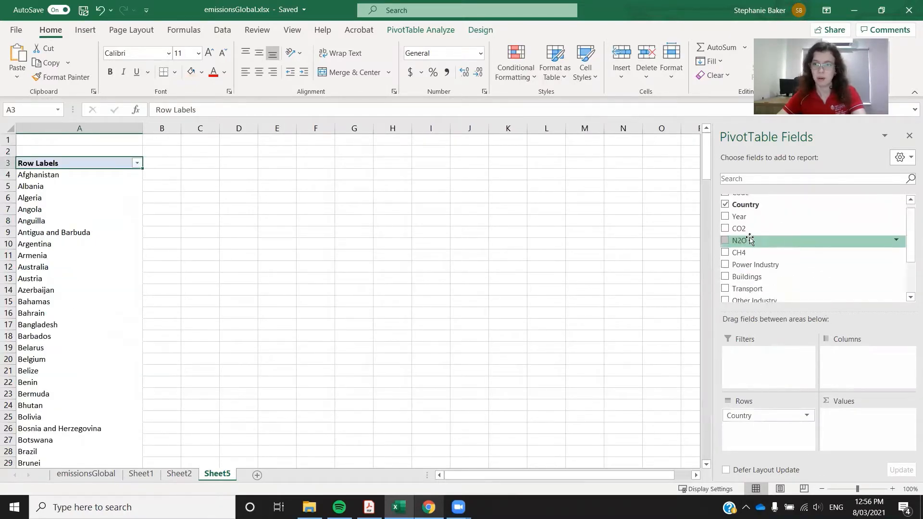
pyautogui.moveTo(743, 230); pyautogui.dragTo(870, 427)
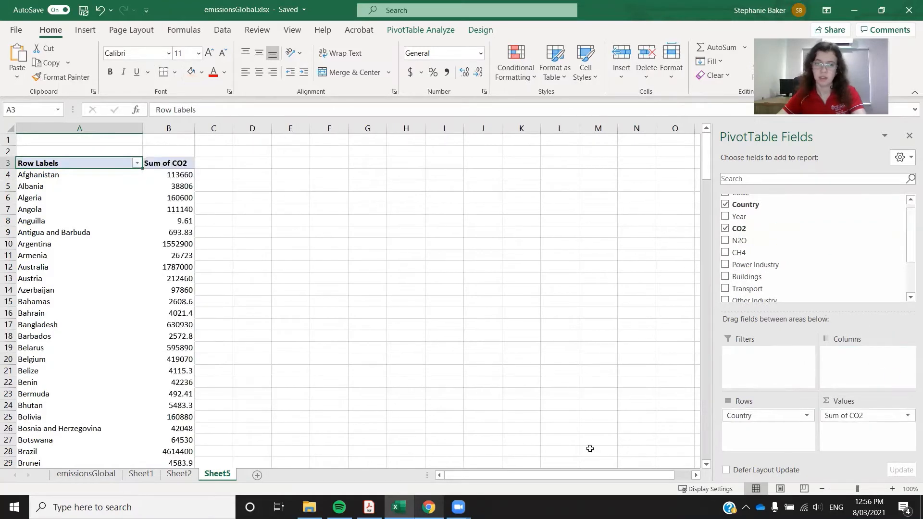
# Examine the Sum of CO2 heading and the Afghanistan row of the PivotTable.
pyautogui.click(606, 360)
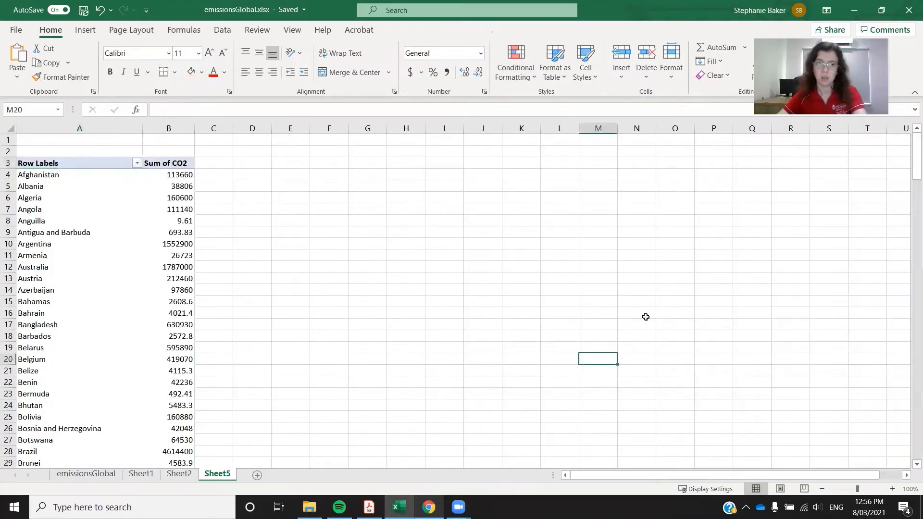
pyautogui.click(156, 164)
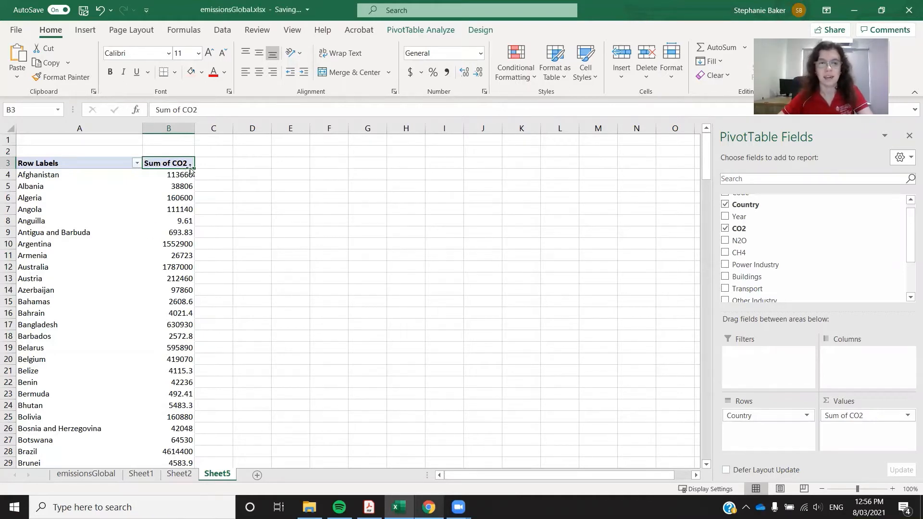
pyautogui.click(72, 177)
pyautogui.click(102, 181)
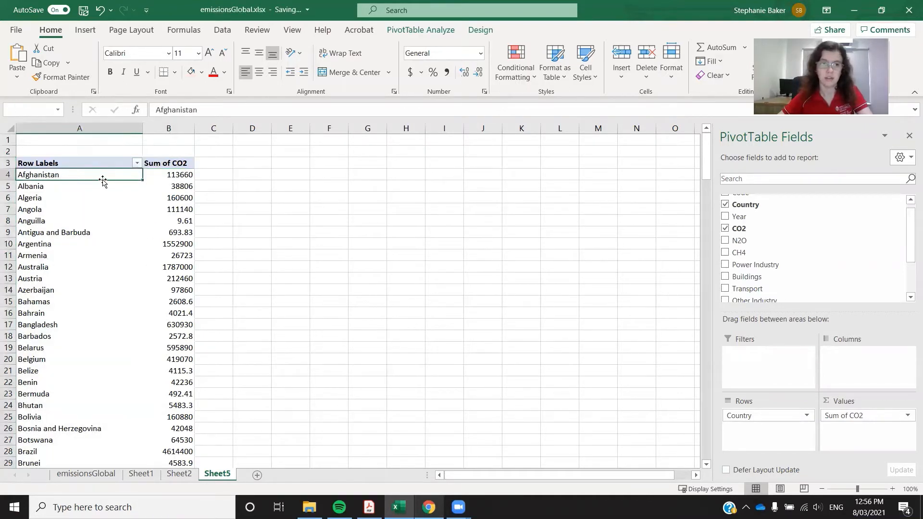
pyautogui.click(166, 174)
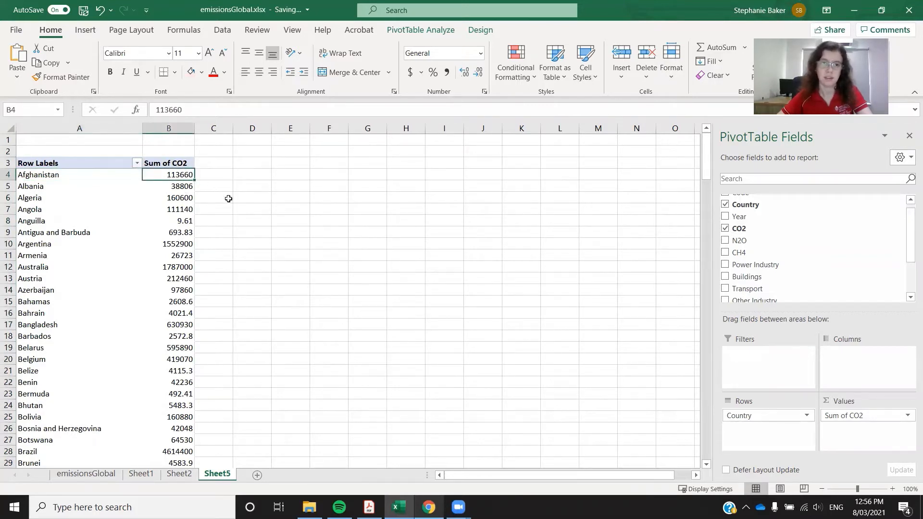
pyautogui.click(309, 232)
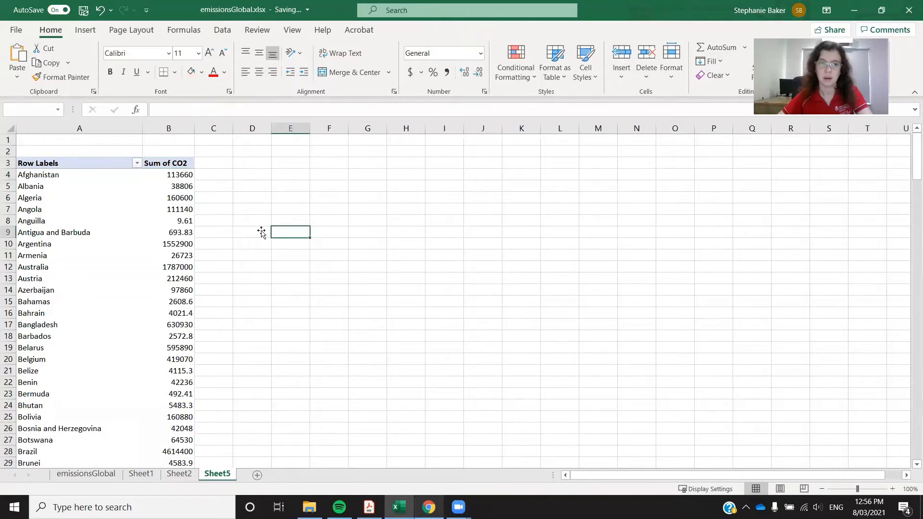
# Examine the country list and its Sum of CO2 values in the Sheet5 PivotTable, including the Afghanistan row.
pyautogui.scroll(-8, 99, 375)
pyautogui.click(79, 360)
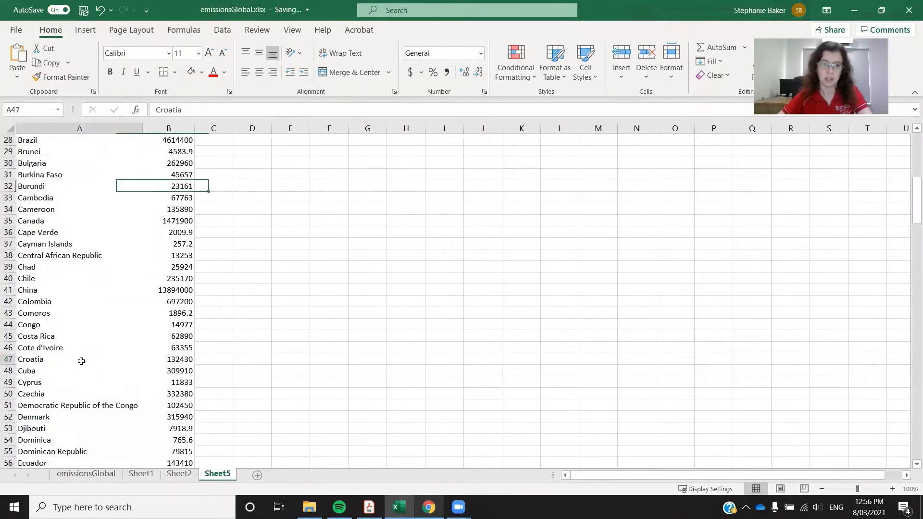
pyautogui.scroll(-5, 81, 360)
pyautogui.scroll(-9, 81, 360)
pyautogui.scroll(18, 79, 359)
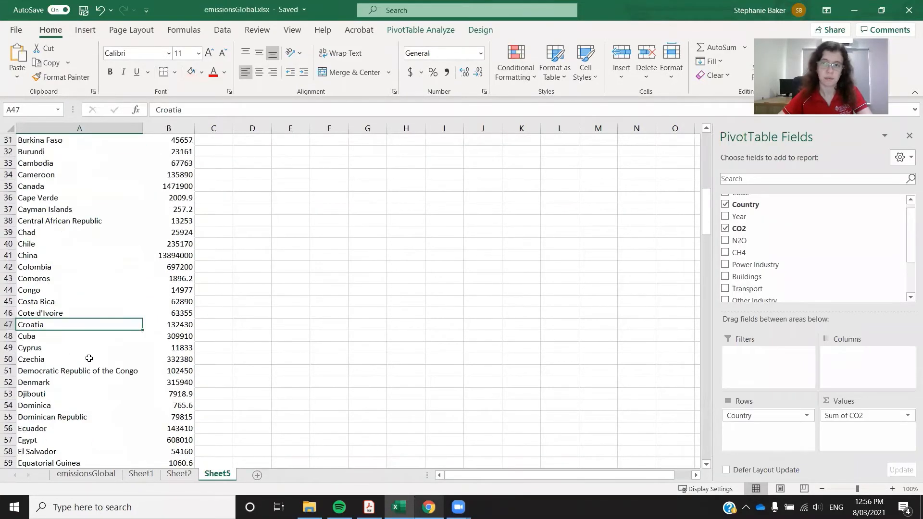
pyautogui.scroll(5, 100, 376)
pyautogui.click(298, 312)
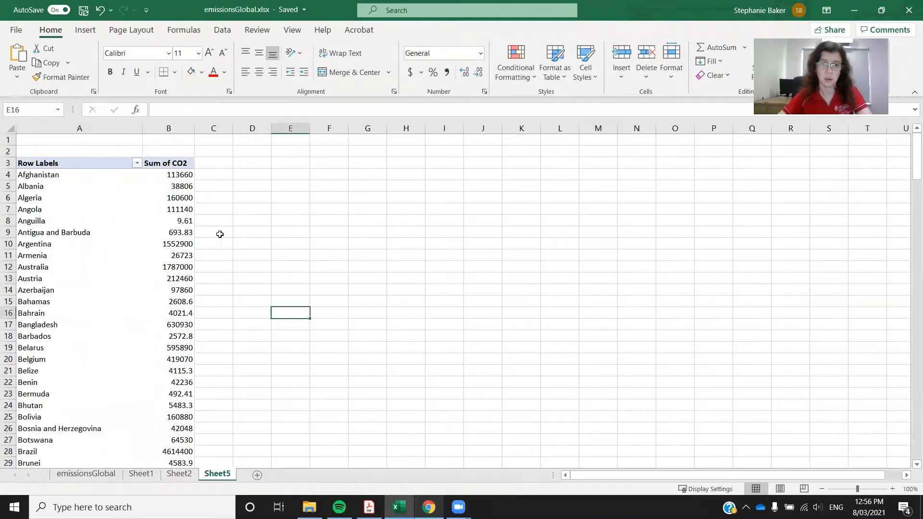
pyautogui.click(177, 167)
pyautogui.click(181, 176)
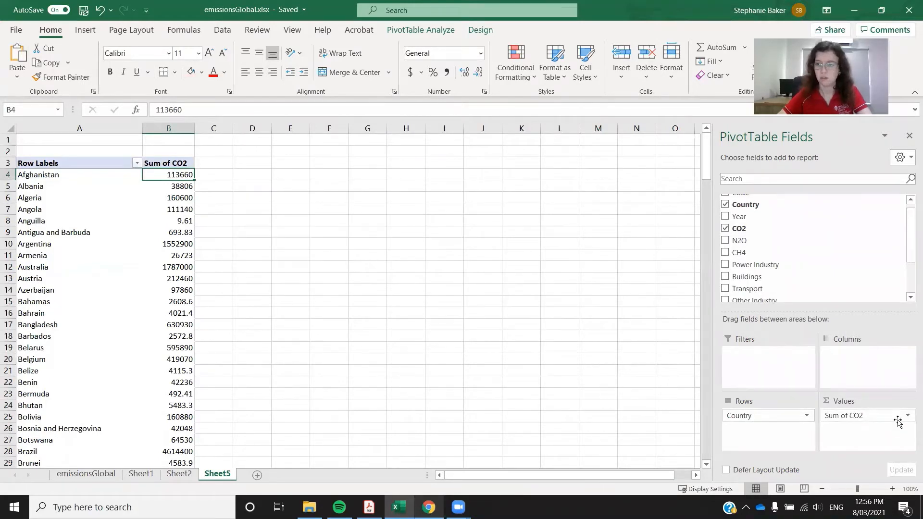
# Review the available calculation types in the value field settings of Sum of CO2 and cancel without changing them.
pyautogui.click(845, 417)
pyautogui.click(843, 418)
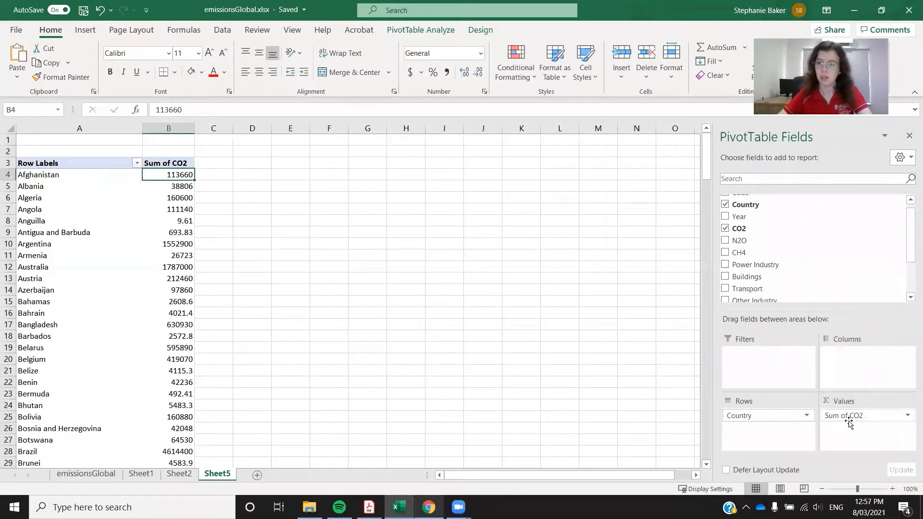
pyautogui.click(837, 418)
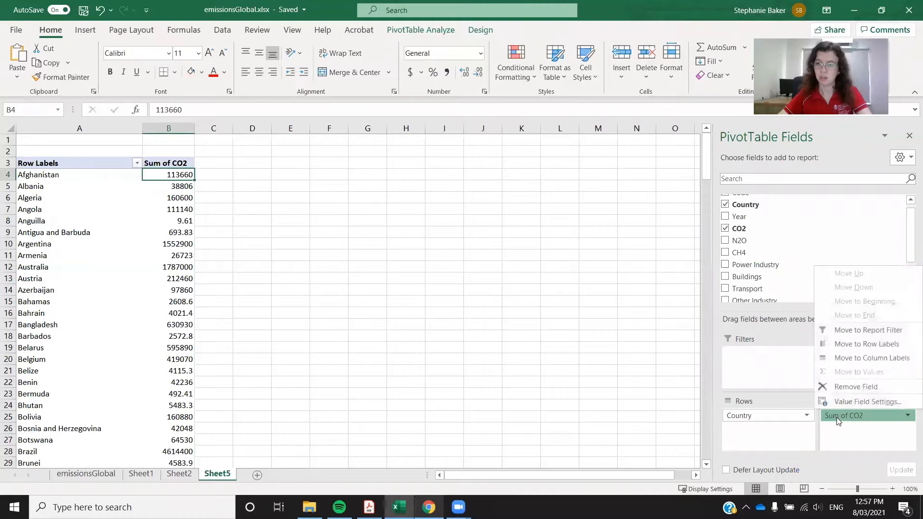
pyautogui.click(863, 403)
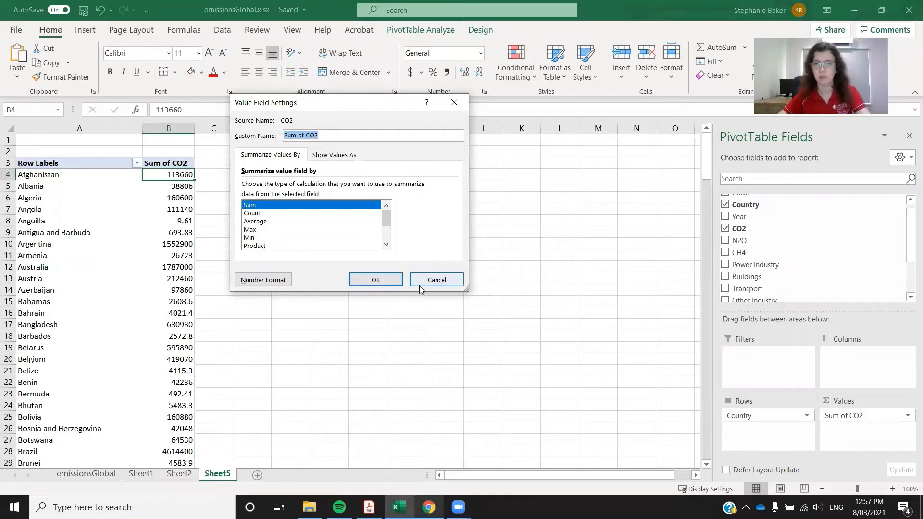
pyautogui.scroll(-2, 348, 226)
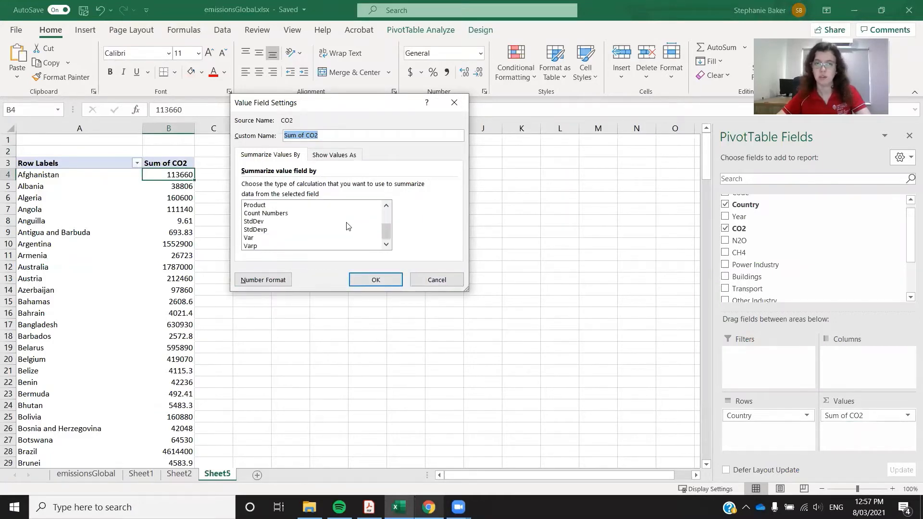
pyautogui.scroll(1, 348, 226)
pyautogui.scroll(1, 348, 225)
pyautogui.click(450, 283)
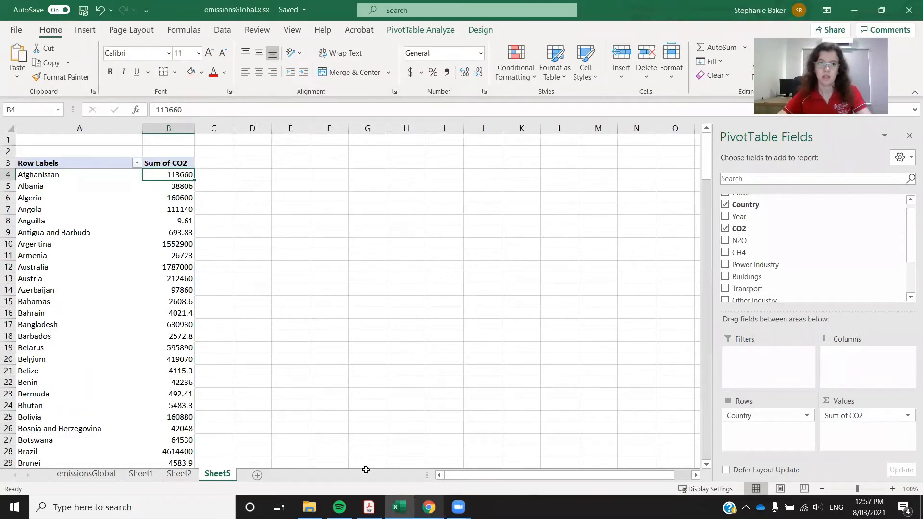
# Switch to the exercises PDF in Adobe Acrobat and read the instructions for Exercises 6.1 and 6.2.
pyautogui.hotkey('alt', 'Tab')
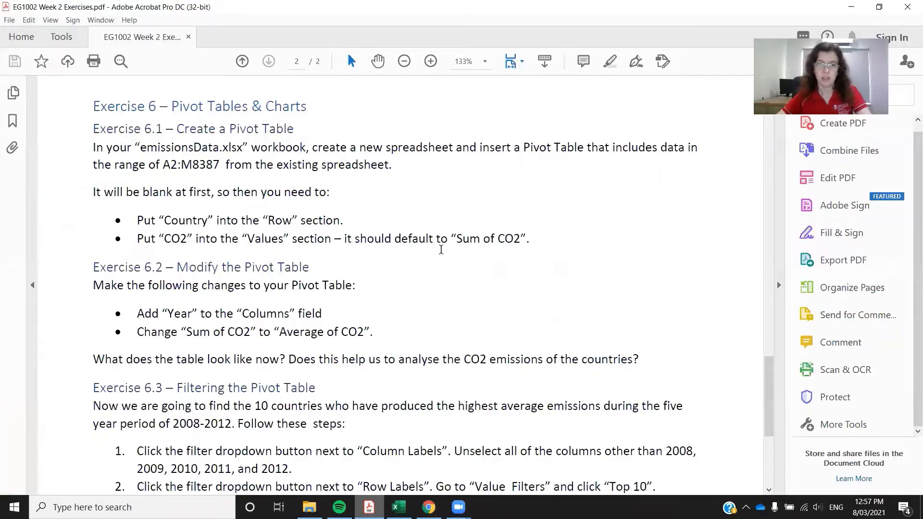
pyautogui.moveTo(112, 215); pyautogui.dragTo(551, 235)
pyautogui.click(553, 238)
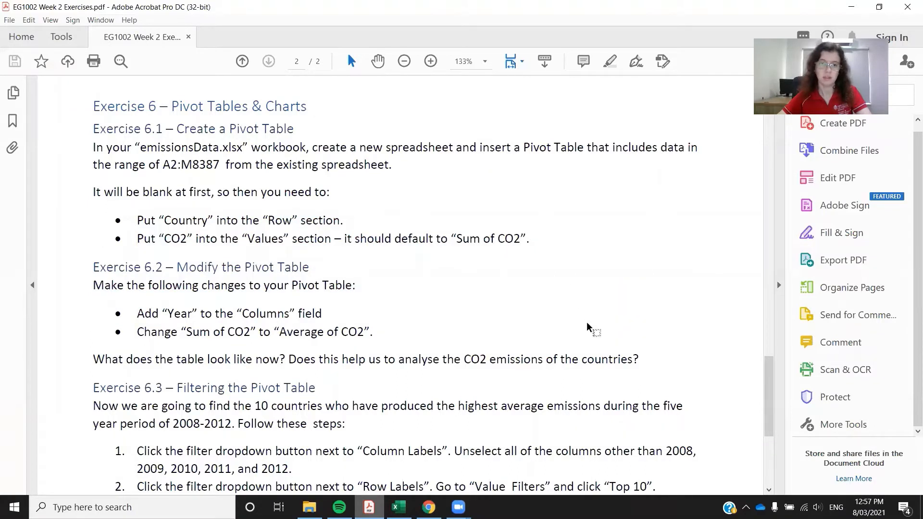
pyautogui.scroll(-2, 588, 324)
pyautogui.scroll(-1, 588, 324)
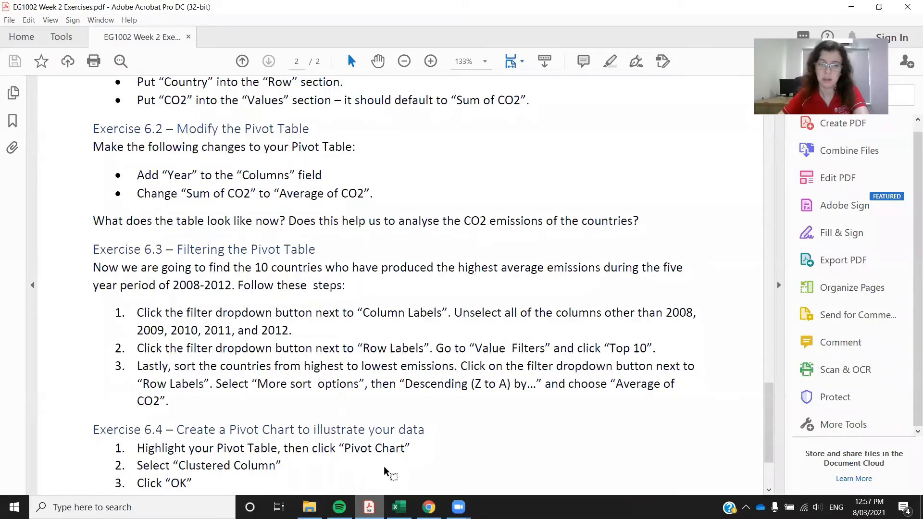
# Return to the Excel workbook, add the Year field to the PivotTable's Columns area and summarize the CO2 values by Average.
pyautogui.hotkey('alt', 'Tab')
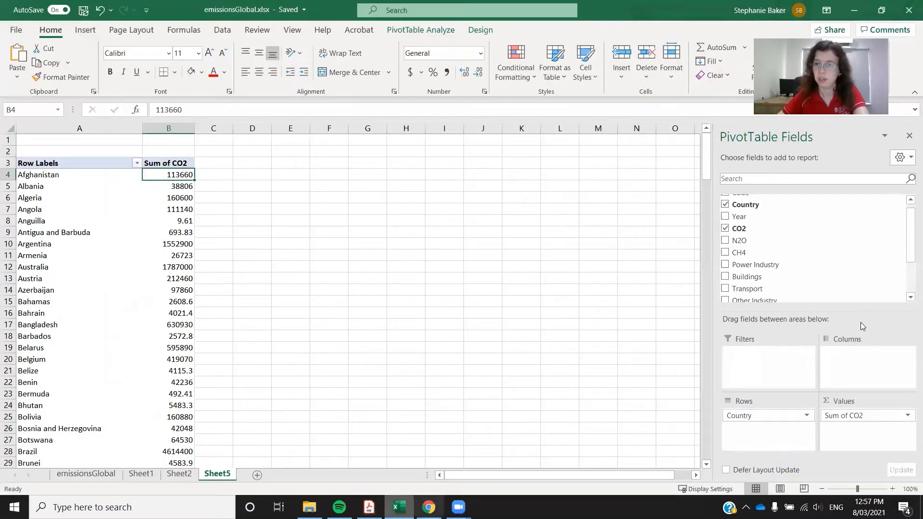
pyautogui.moveTo(739, 217); pyautogui.dragTo(843, 356)
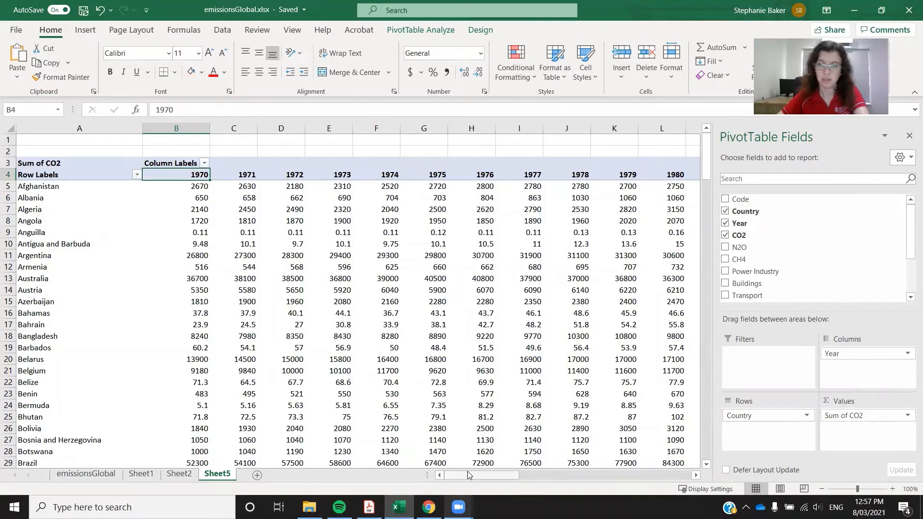
pyautogui.click(866, 416)
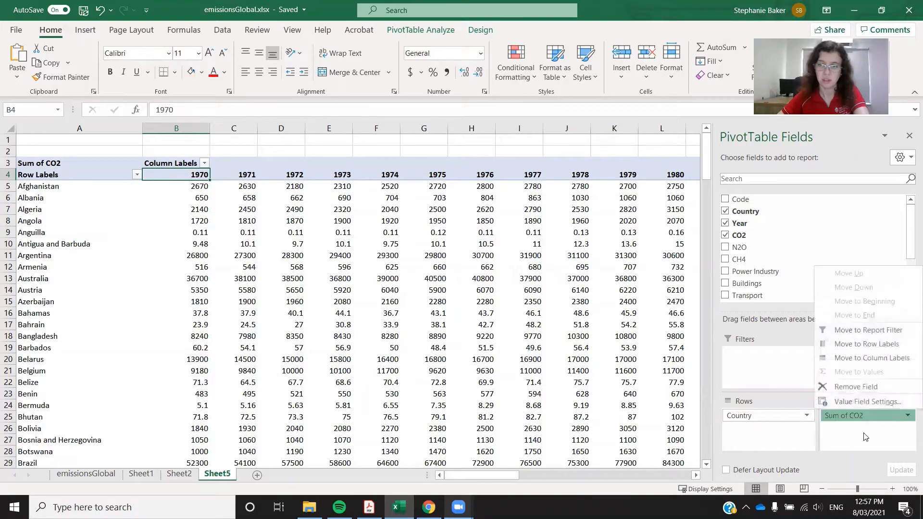
pyautogui.click(861, 404)
pyautogui.click(255, 221)
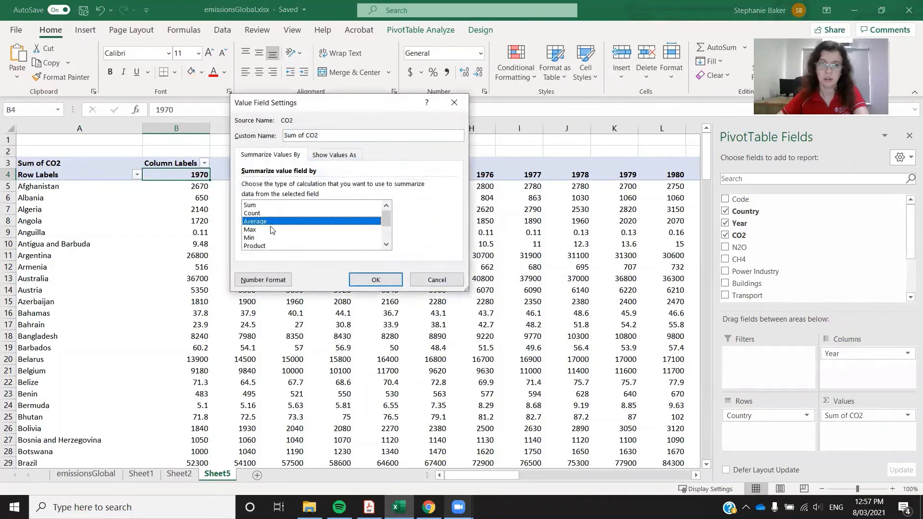
pyautogui.click(376, 279)
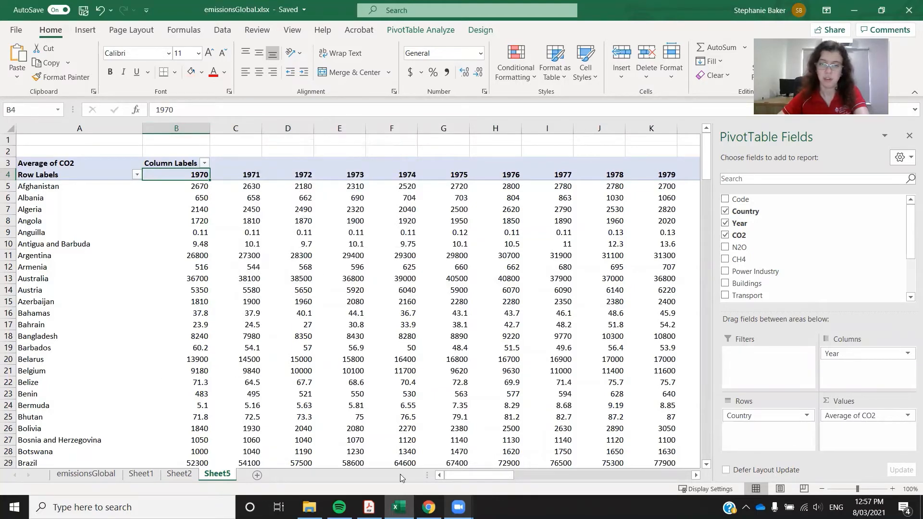
# Examine the averages in the Grand Total column at the far end of the PivotTable.
pyautogui.scroll(-1, 609, 403)
pyautogui.scroll(1, 649, 375)
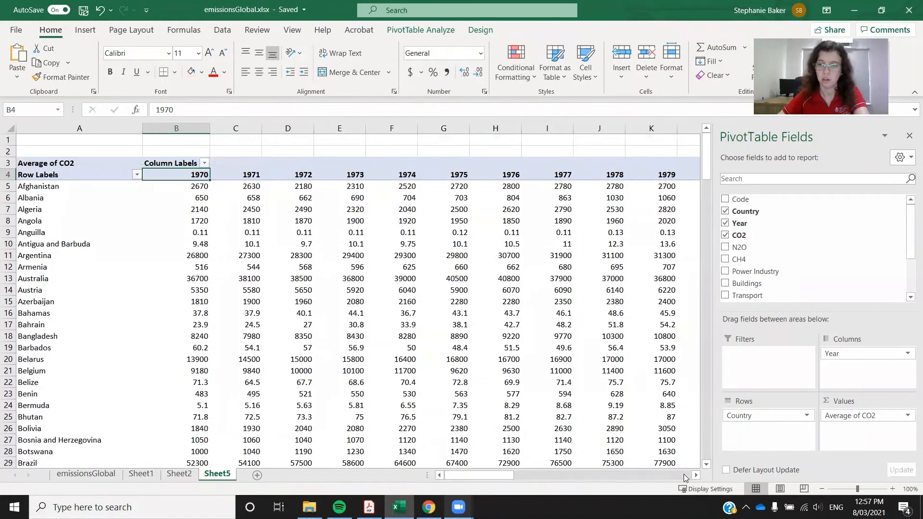
pyautogui.click(685, 478)
pyautogui.click(432, 196)
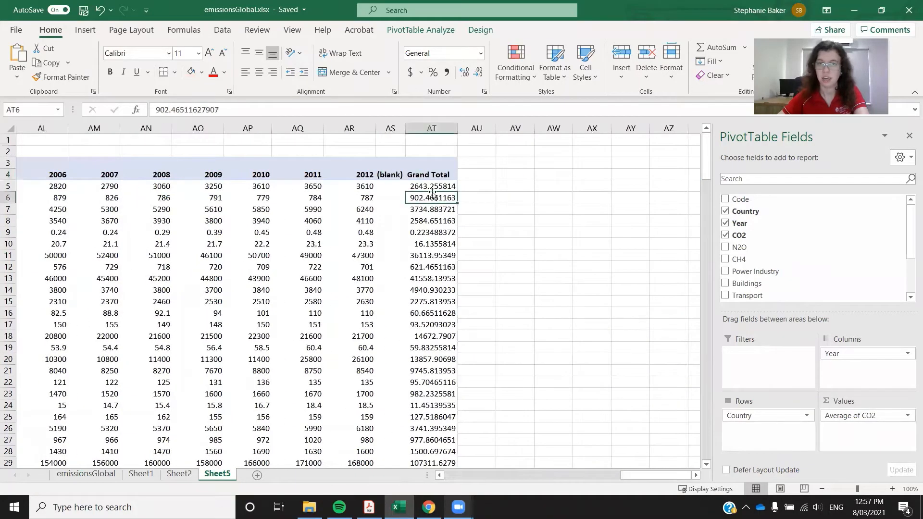
# Summarize the CO2 values by Sum to compare the Grand Total column, and set the calculation back to Average.
pyautogui.click(880, 417)
pyautogui.click(861, 404)
pyautogui.click(291, 206)
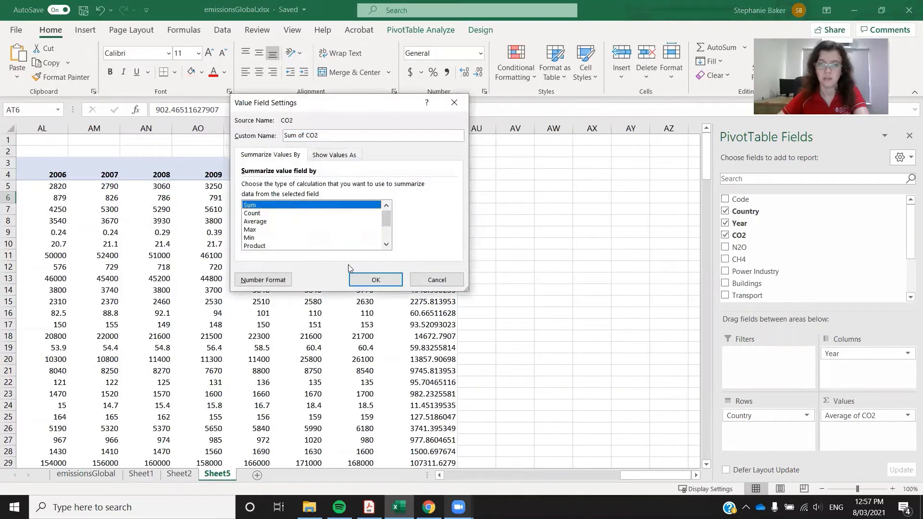
pyautogui.click(371, 280)
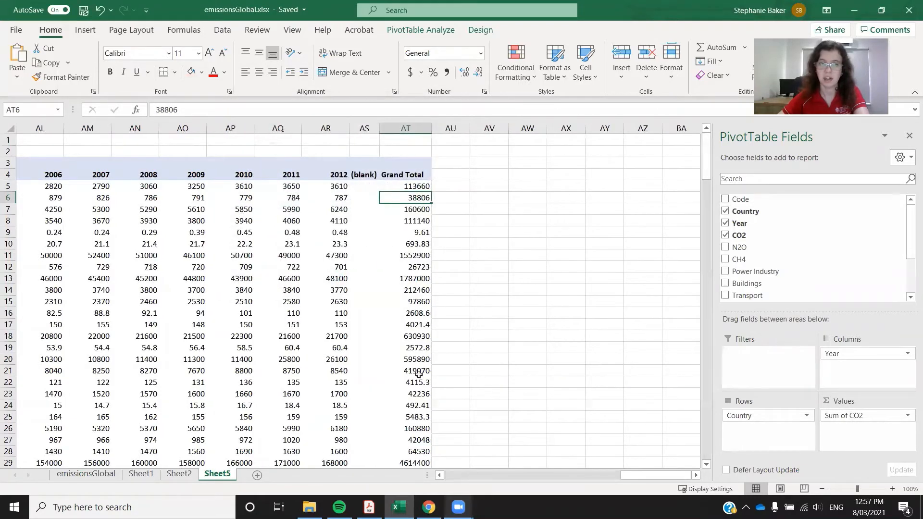
pyautogui.click(831, 415)
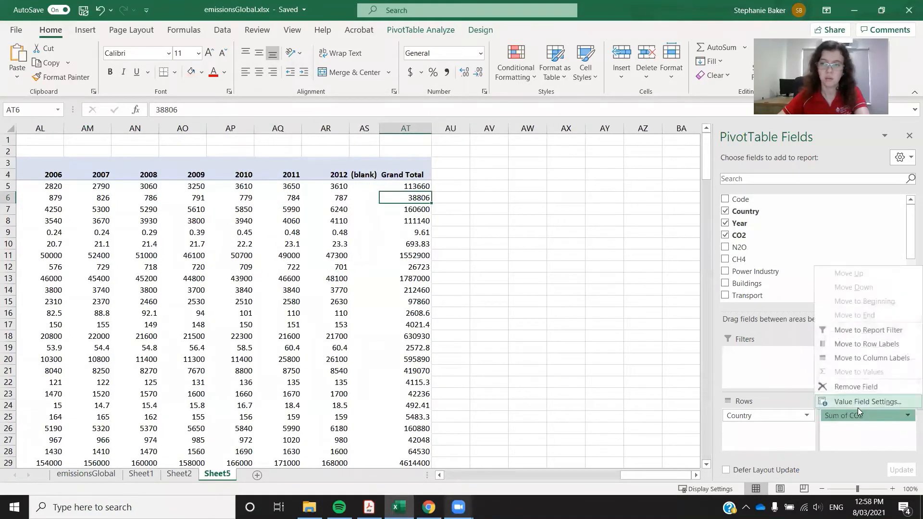
pyautogui.click(858, 407)
pyautogui.click(309, 222)
pyautogui.click(374, 280)
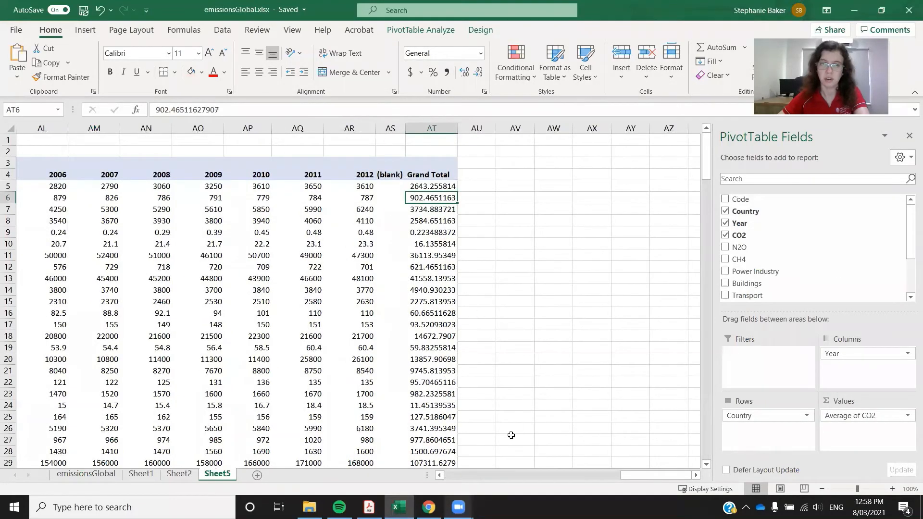
# Examine the yearly CO2 figures from 1970 onwards in the Afghanistan and Albania rows.
pyautogui.moveTo(635, 474); pyautogui.dragTo(457, 474)
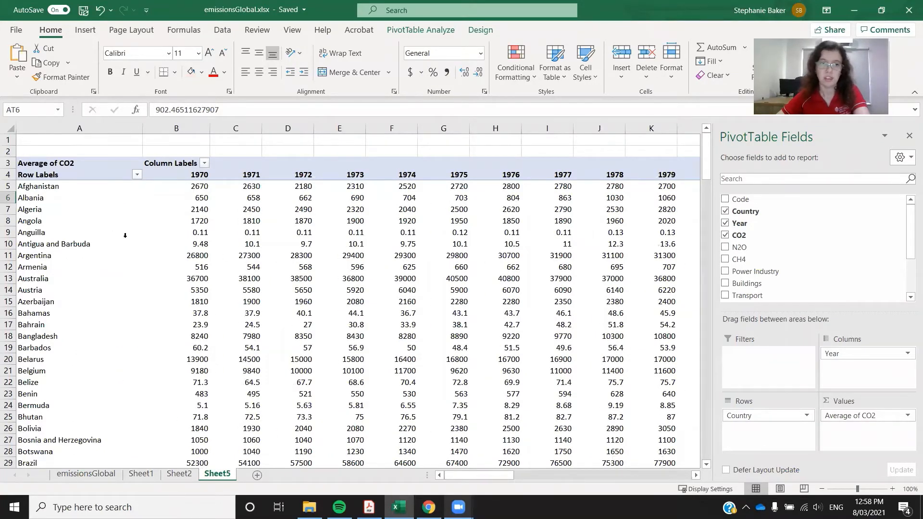
pyautogui.click(54, 190)
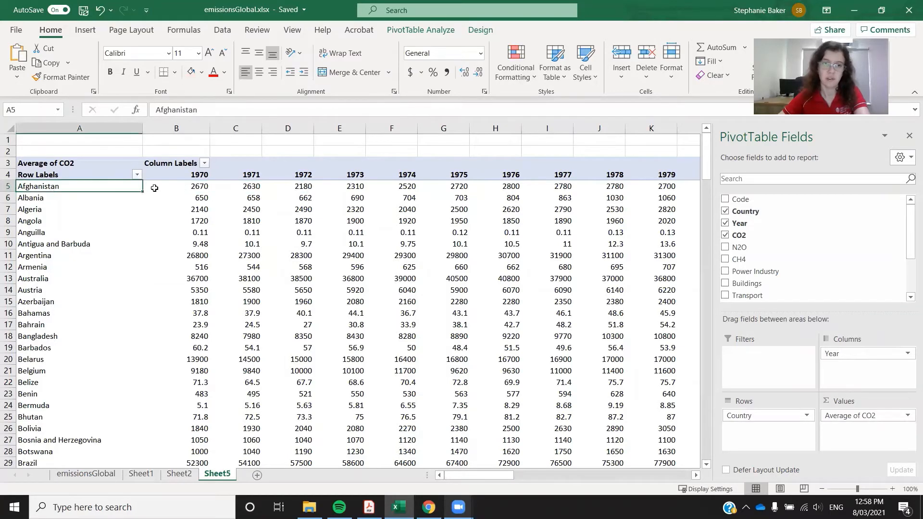
pyautogui.click(185, 187)
pyautogui.click(251, 186)
pyautogui.click(350, 197)
pyautogui.click(391, 199)
pyautogui.click(295, 188)
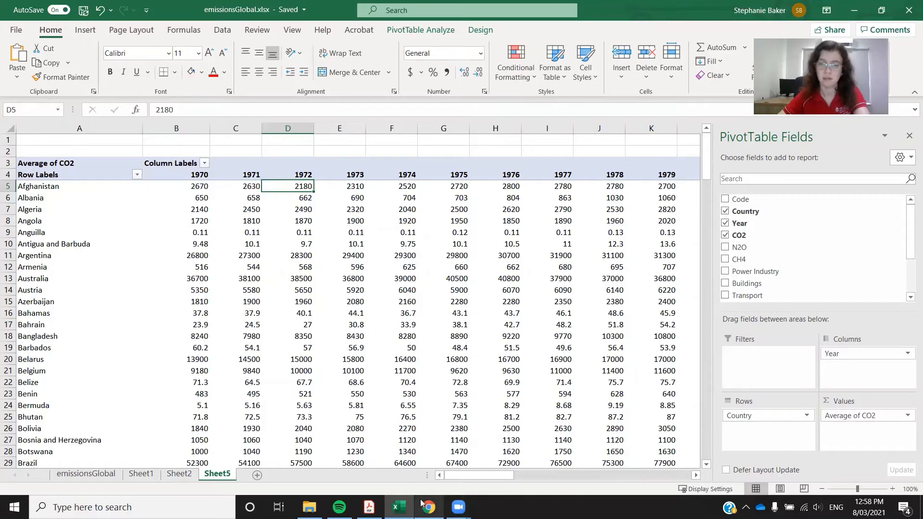
# Read the Exercise 6.2 analysis question in the Acrobat PDF and look across the year columns of the PivotTable in Excel.
pyautogui.click(369, 507)
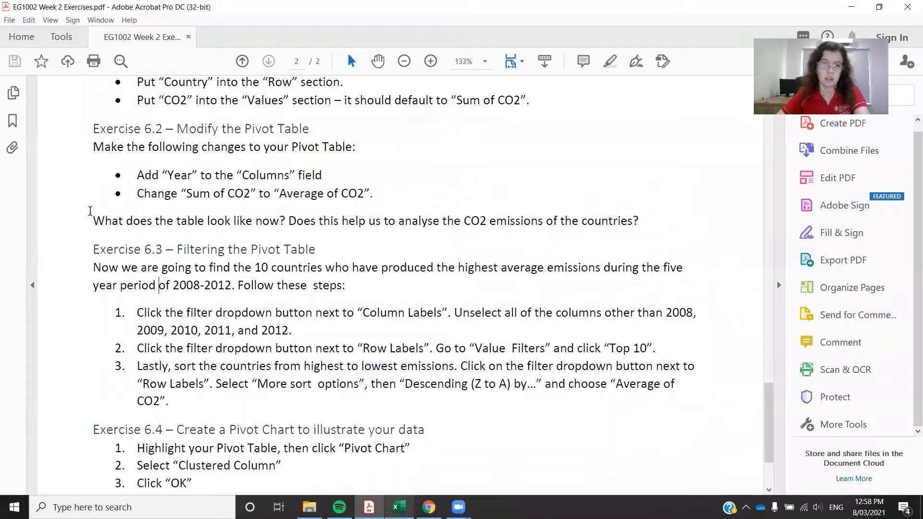
pyautogui.moveTo(90, 211); pyautogui.dragTo(612, 222)
pyautogui.click(612, 221)
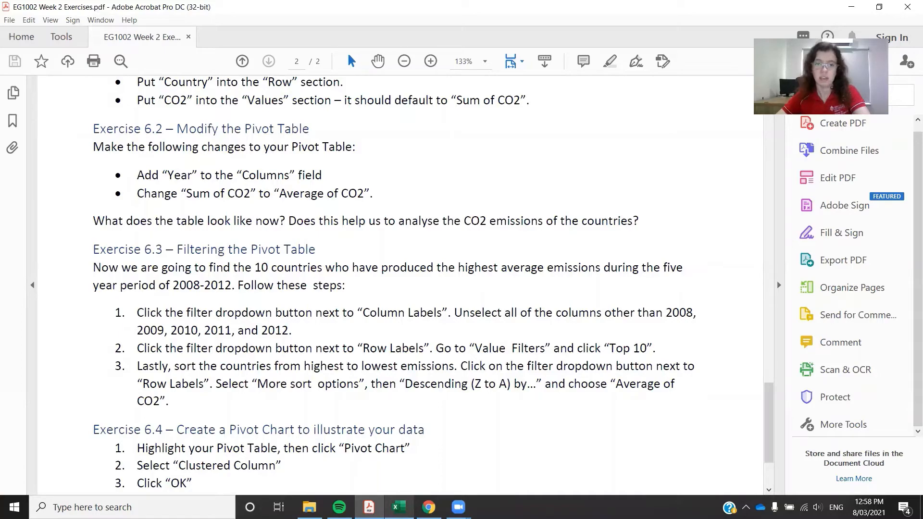
pyautogui.click(398, 507)
pyautogui.click(696, 475)
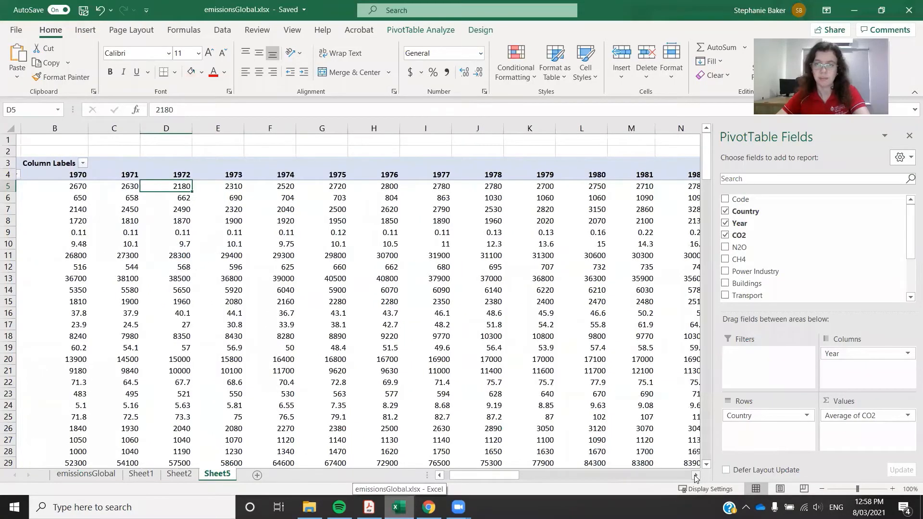
pyautogui.moveTo(696, 475); pyautogui.dragTo(405, 475)
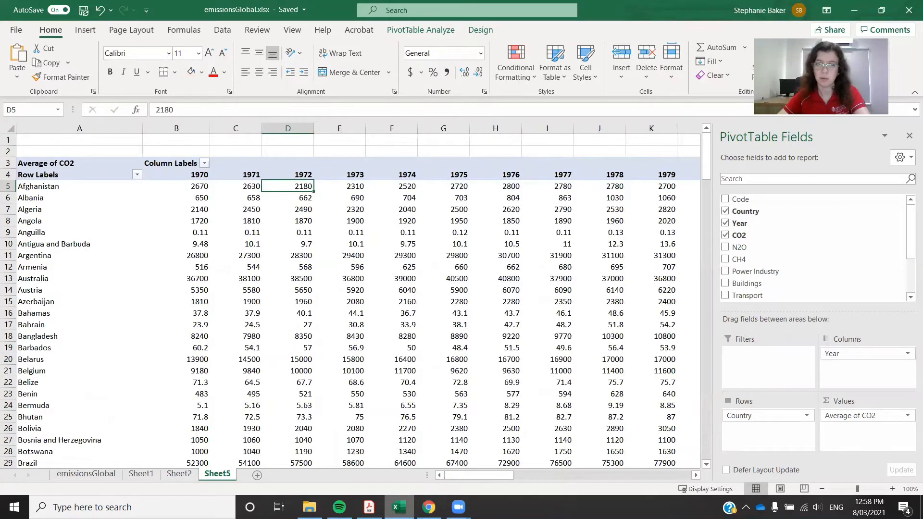
# Switch back to the exercises PDF in Acrobat and read the Exercise 6.3 instruction on filtering the columns to 2008–2012.
pyautogui.hotkey('alt', 'Tab')
pyautogui.scroll(-4, 509, 338)
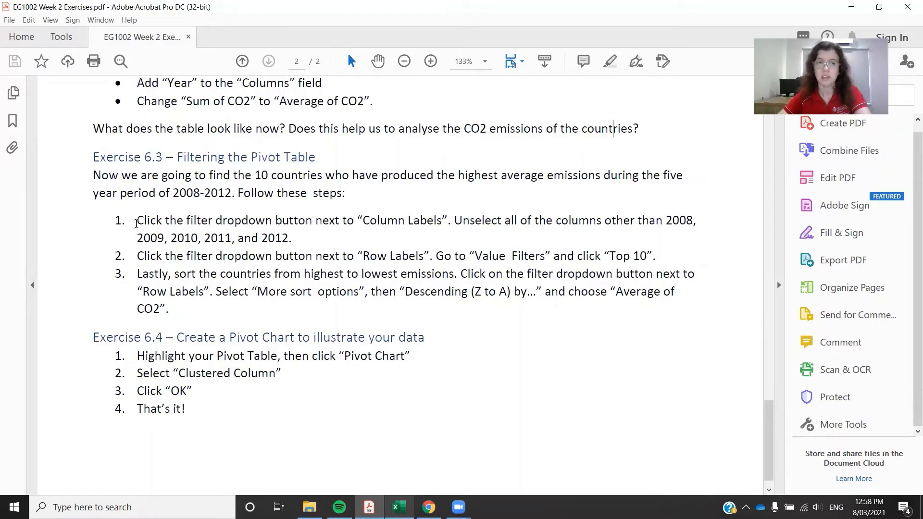
pyautogui.moveTo(137, 223); pyautogui.dragTo(288, 239)
pyautogui.click(289, 239)
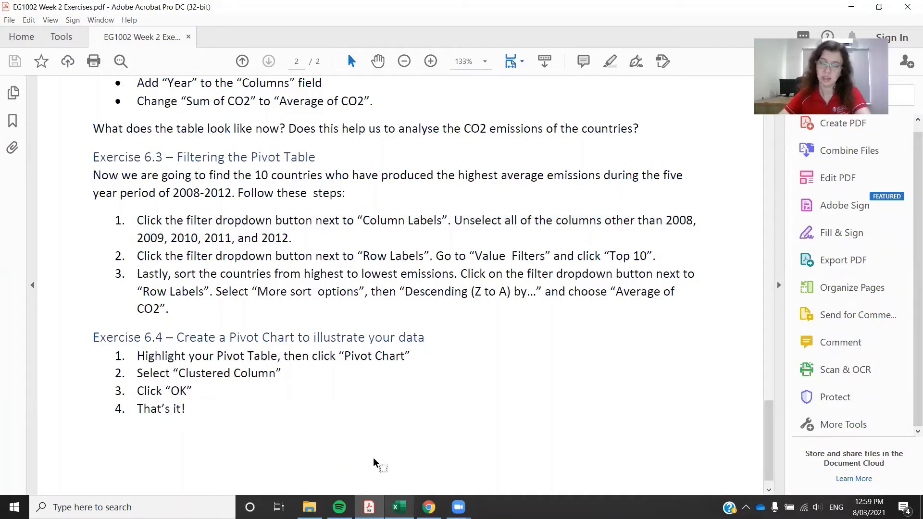
# Switch to Excel and filter the PivotTable's column labels to show only the years 2008, 2009, 2010, 2011 and 2012.
pyautogui.click(398, 507)
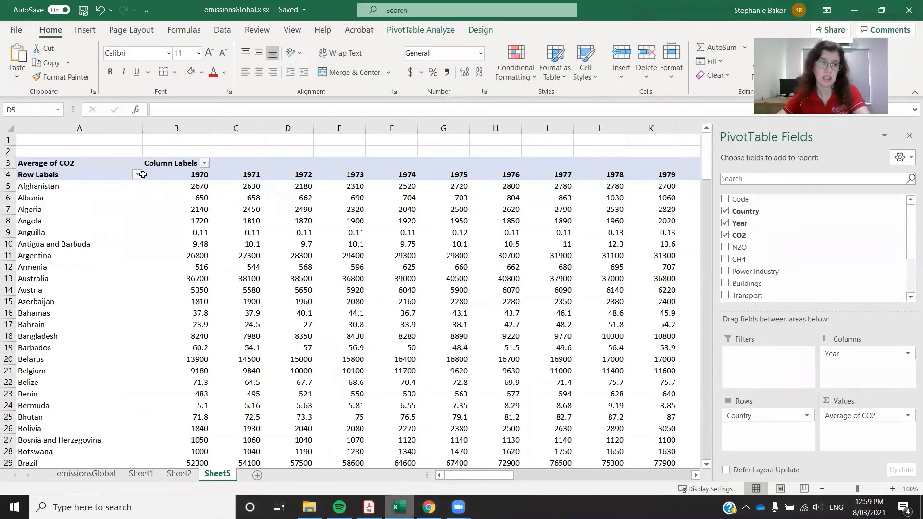
pyautogui.click(205, 164)
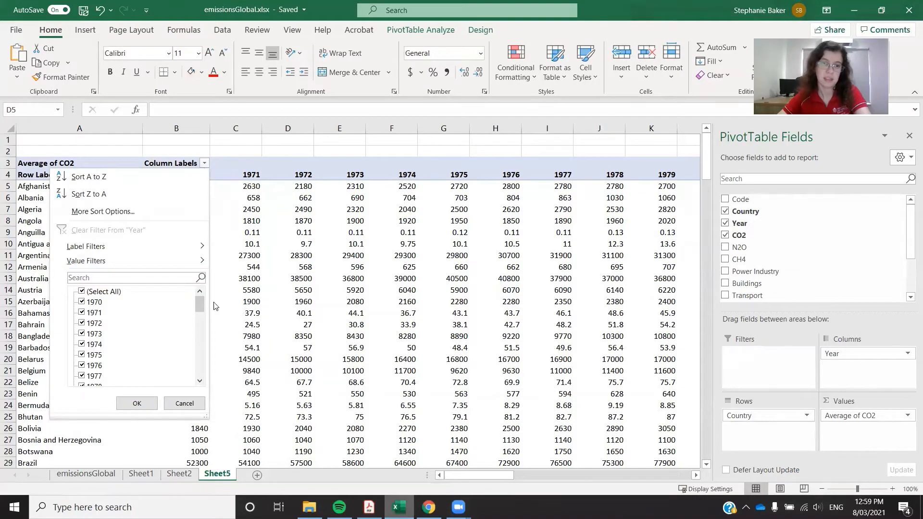
pyautogui.moveTo(199, 307)
pyautogui.mouseDown()
pyautogui.moveTo(200, 394)
pyautogui.moveTo(199, 291)
pyautogui.mouseUp()
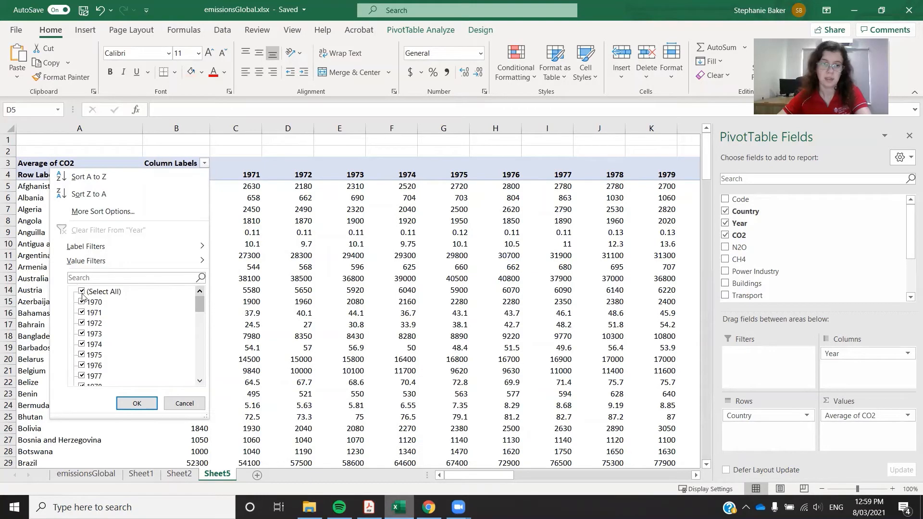
pyautogui.click(81, 292)
pyautogui.moveTo(196, 322); pyautogui.dragTo(199, 385)
pyautogui.click(81, 324)
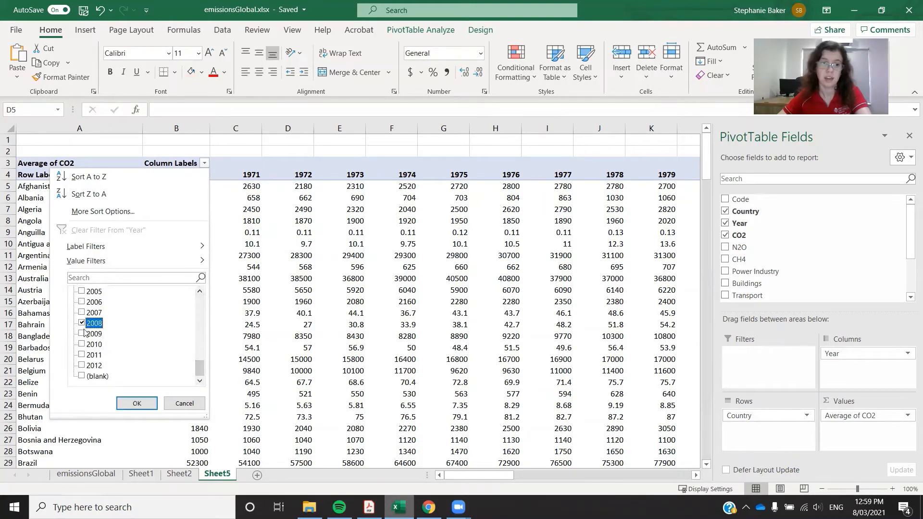
pyautogui.click(82, 334)
pyautogui.click(82, 345)
pyautogui.click(82, 355)
pyautogui.click(81, 366)
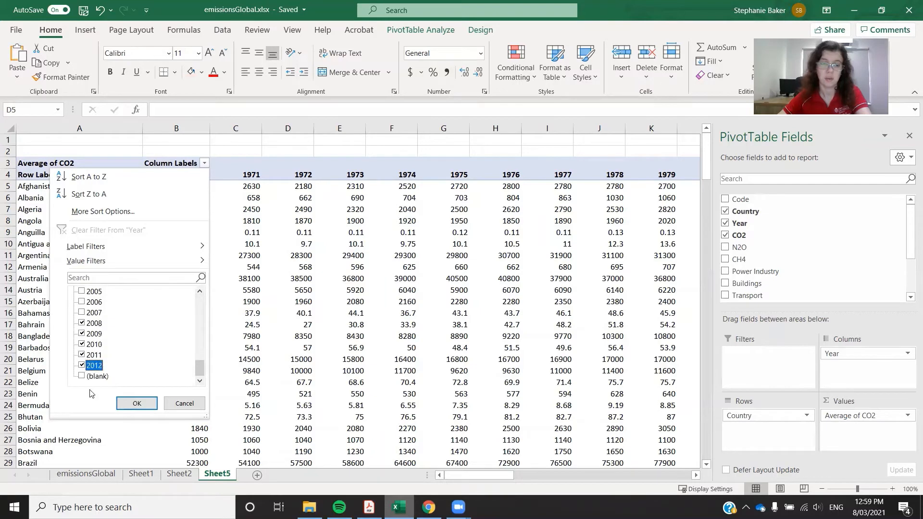
pyautogui.click(137, 403)
pyautogui.click(535, 321)
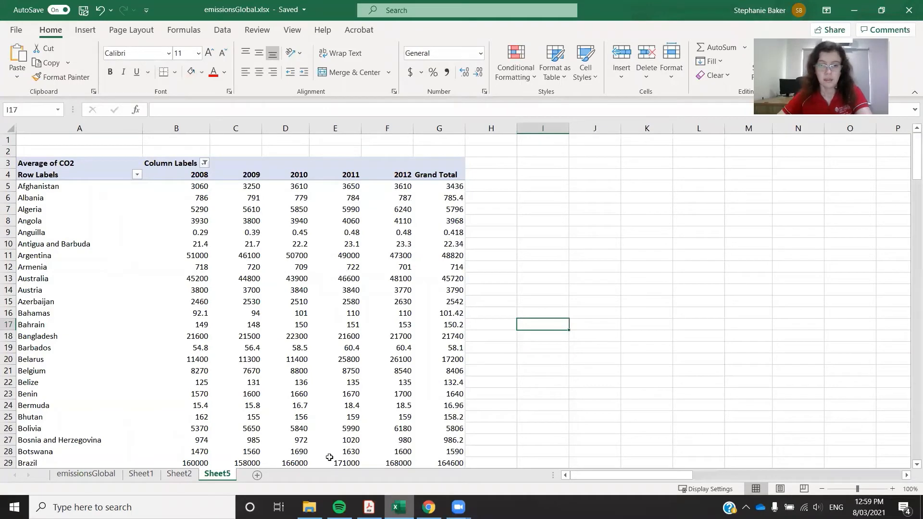
# Switch to the exercises PDF in Acrobat and read the Exercise 6.3 task on finding the ten highest-emitting countries.
pyautogui.hotkey('alt', 'Tab')
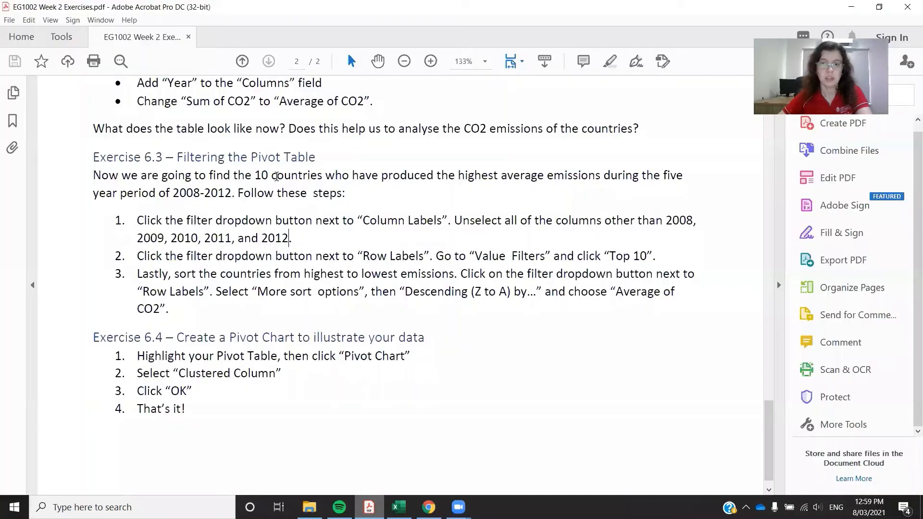
pyautogui.moveTo(253, 177); pyautogui.dragTo(339, 178)
pyautogui.click(339, 178)
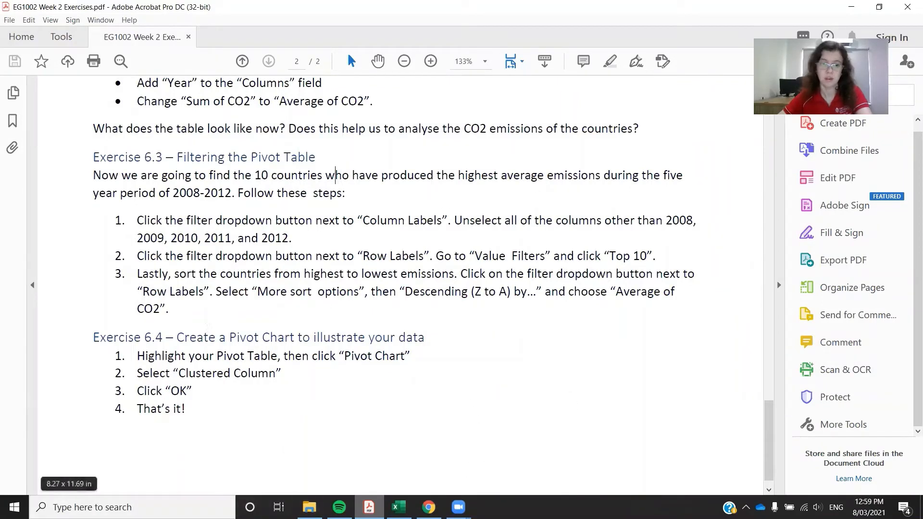
# Return to Excel and apply a Top 10 value filter to the row labels, showing the top 10 items by Average of CO2.
pyautogui.click(399, 507)
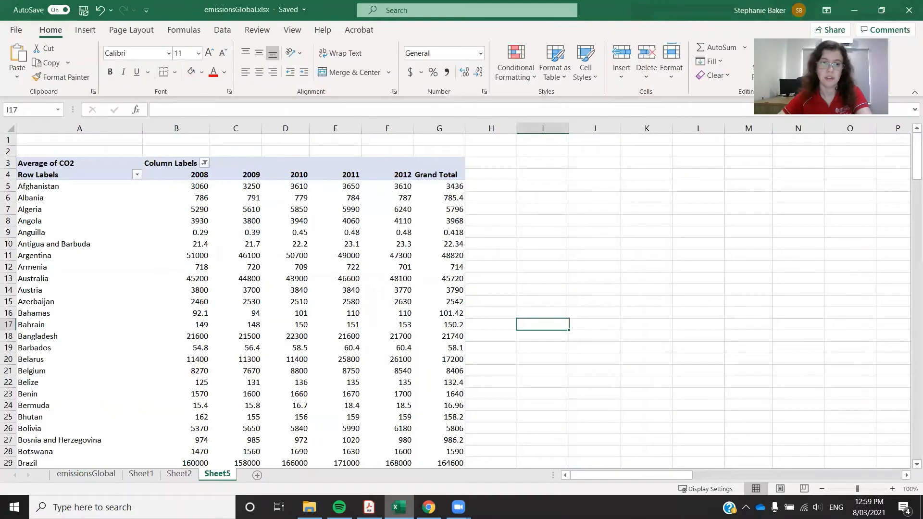
pyautogui.click(137, 175)
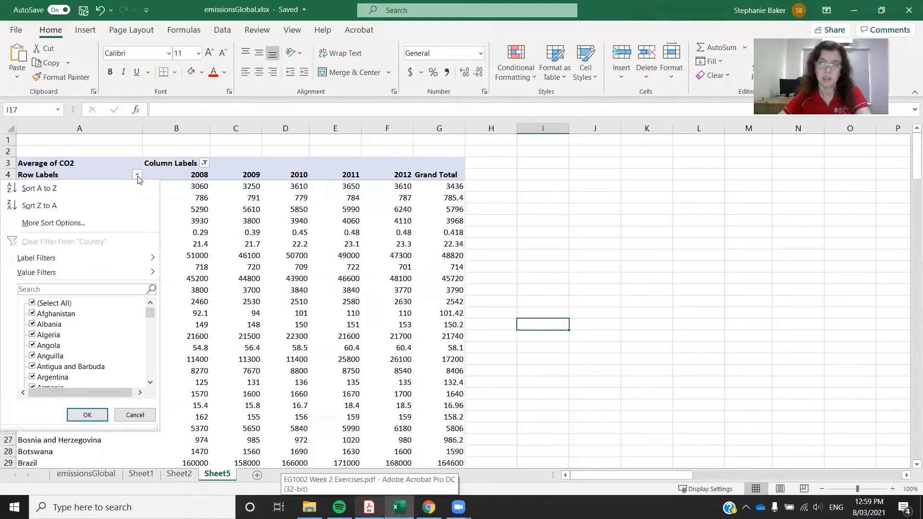
pyautogui.click(137, 176)
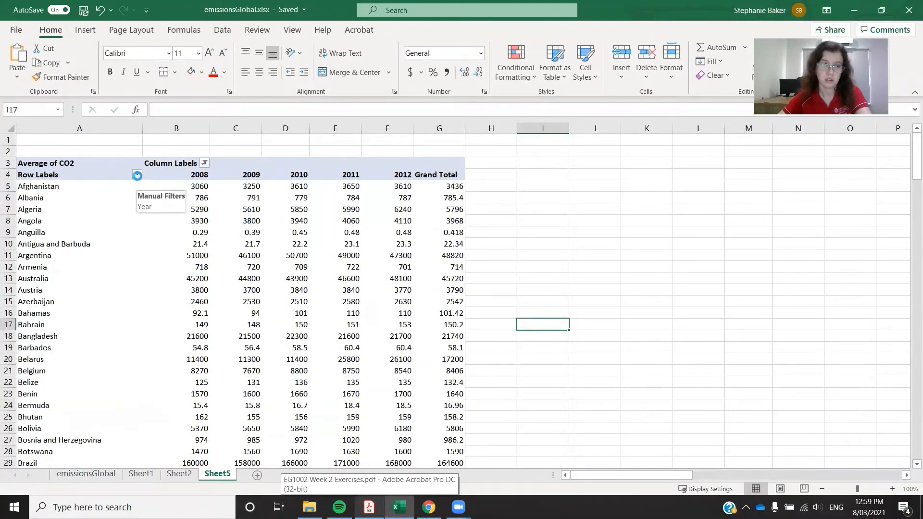
pyautogui.click(137, 175)
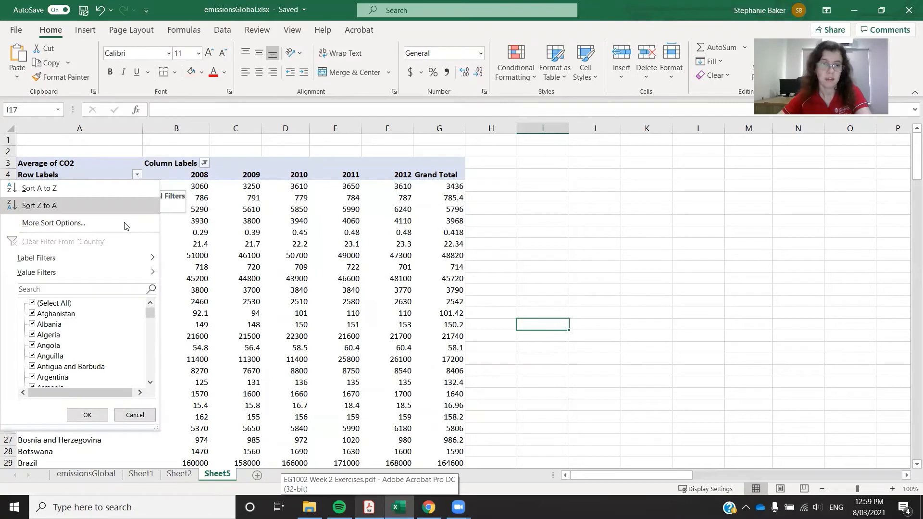
pyautogui.moveTo(121, 272)
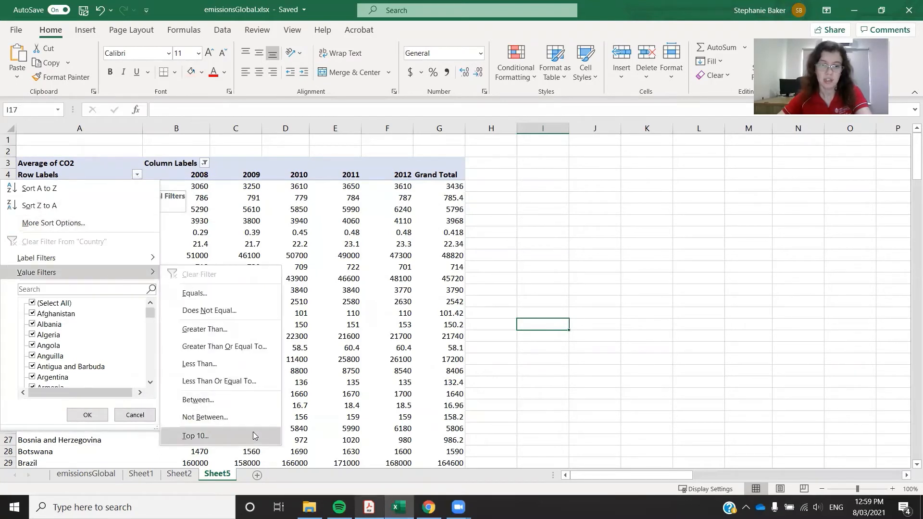
pyautogui.click(210, 445)
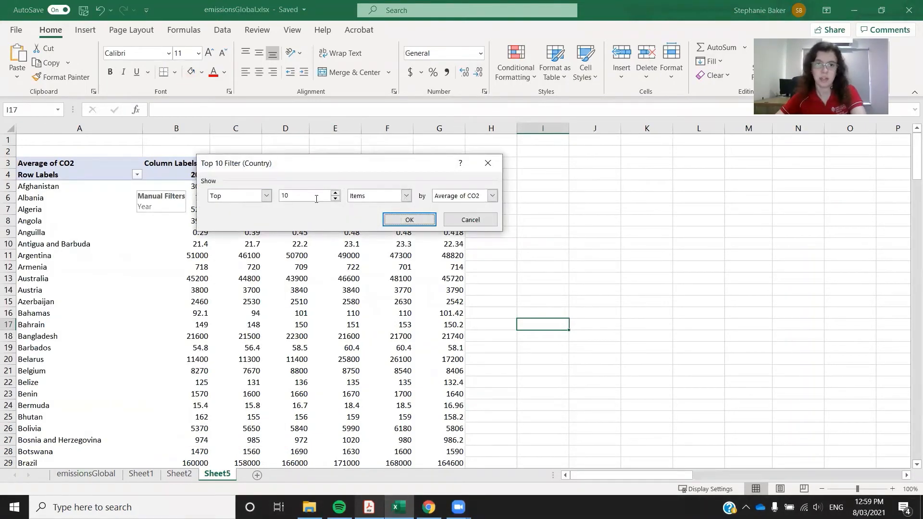
pyautogui.click(408, 221)
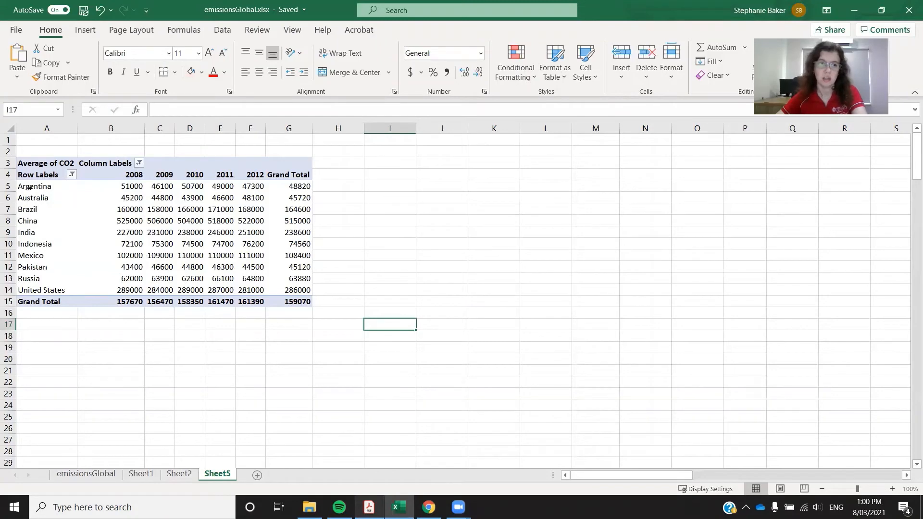
# Look through the country names in the filtered PivotTable.
pyautogui.moveTo(29, 187); pyautogui.dragTo(33, 290)
pyautogui.click(347, 329)
pyautogui.click(433, 312)
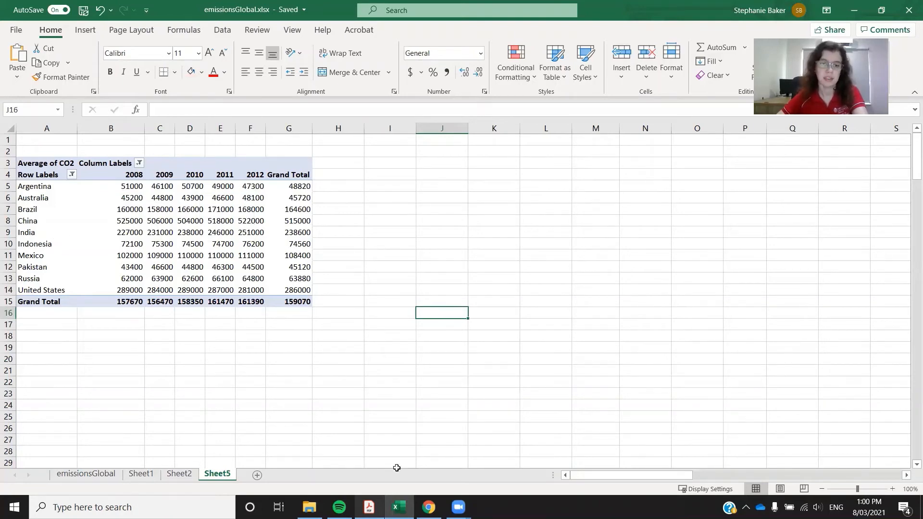
# Switch to the exercises PDF in Acrobat and read the instruction on sorting the countries from highest to lowest emissions.
pyautogui.click(369, 508)
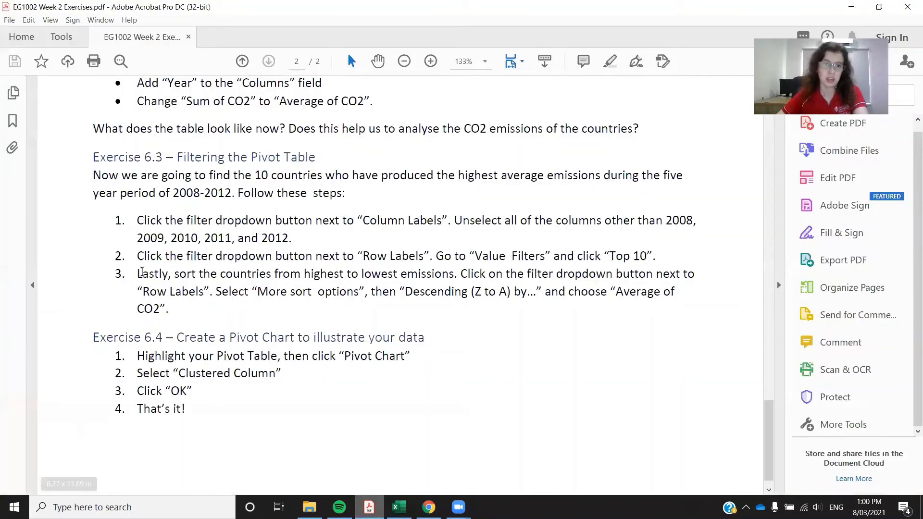
pyautogui.moveTo(142, 273); pyautogui.dragTo(447, 278)
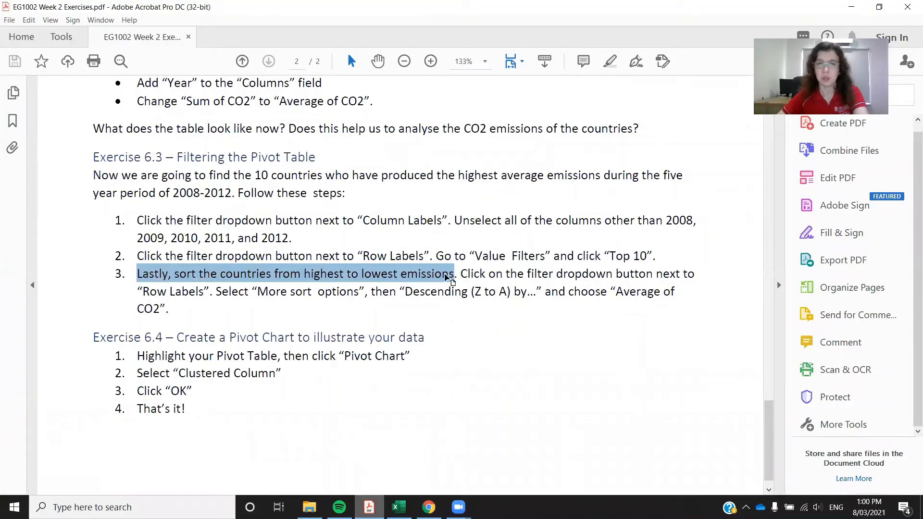
pyautogui.click(446, 275)
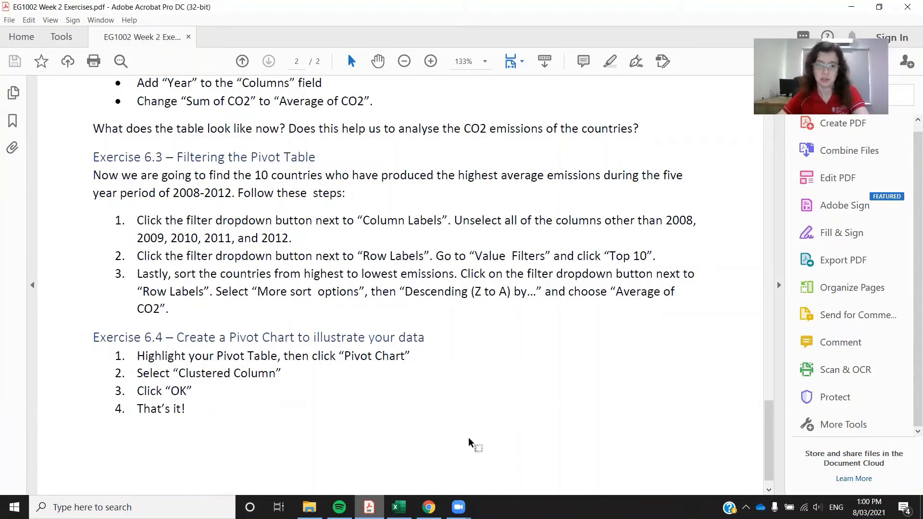
# Back in Excel, sort the PivotTable's countries in descending order by Average of CO2.
pyautogui.click(399, 507)
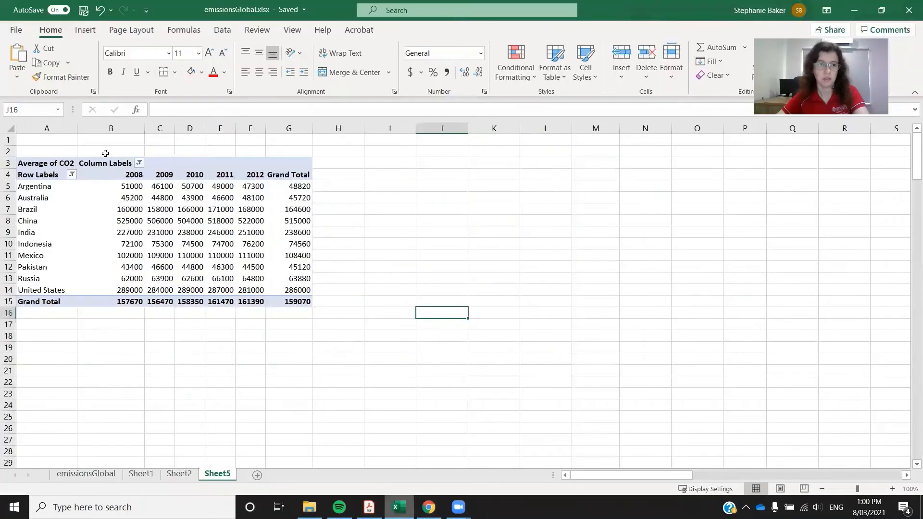
pyautogui.click(72, 175)
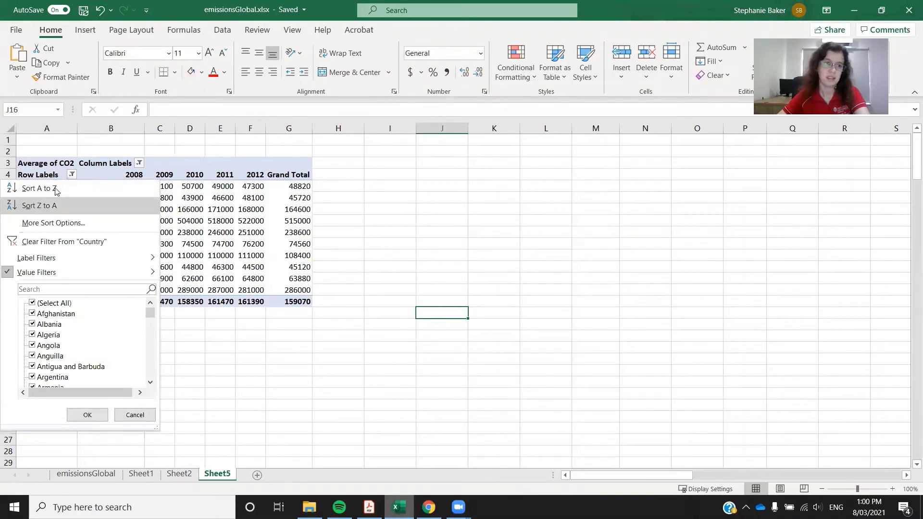
pyautogui.click(100, 219)
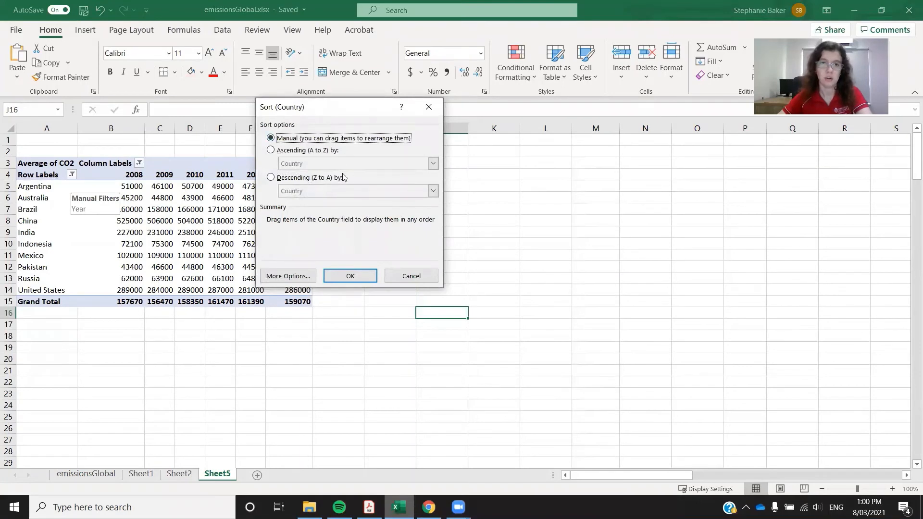
pyautogui.click(313, 179)
pyautogui.click(310, 191)
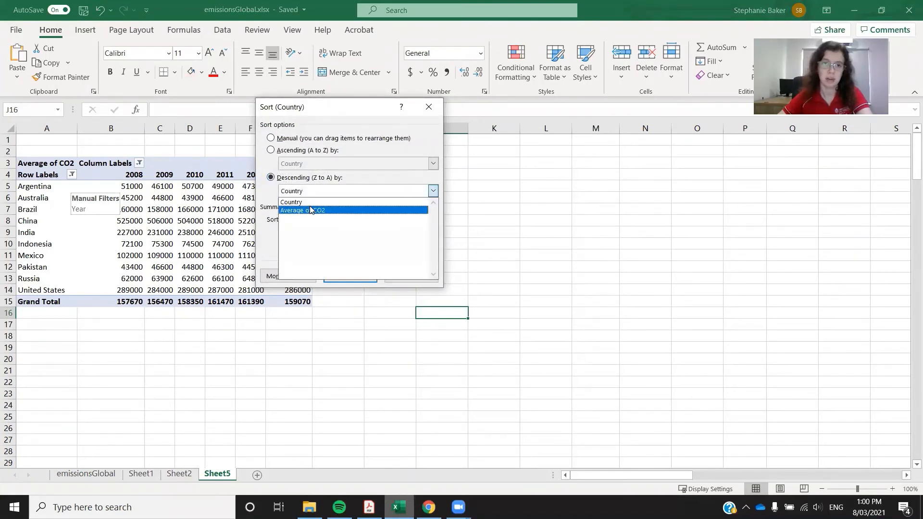
pyautogui.click(308, 209)
pyautogui.click(350, 275)
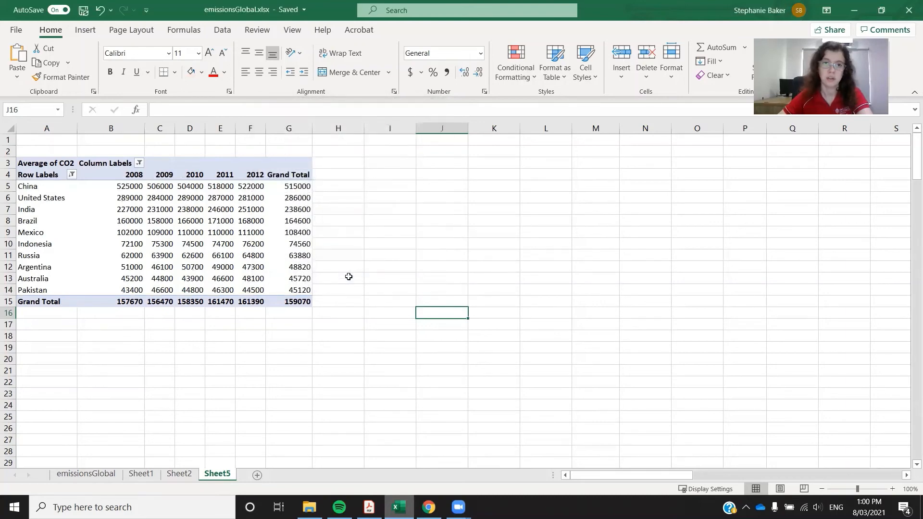
# Examine the sorted Grand Total values country by country, starting from China.
pyautogui.click(303, 191)
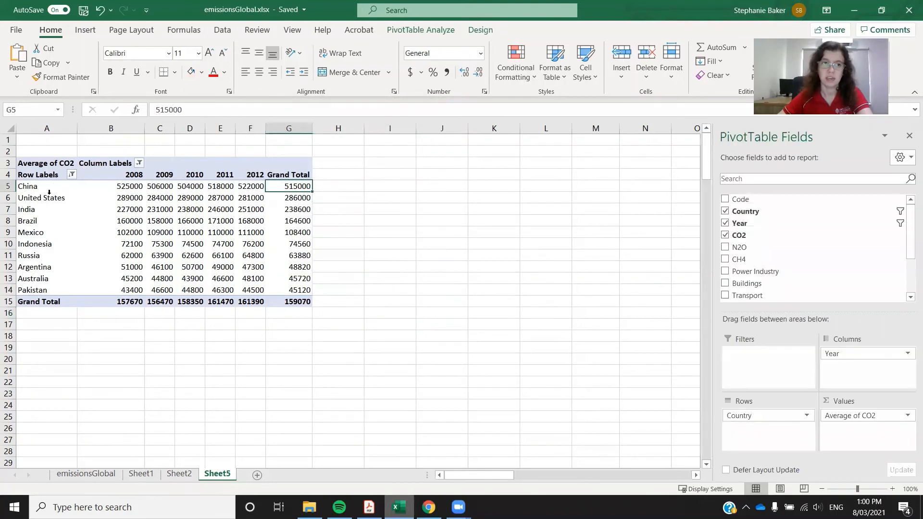
pyautogui.click(52, 190)
pyautogui.click(284, 194)
pyautogui.click(287, 185)
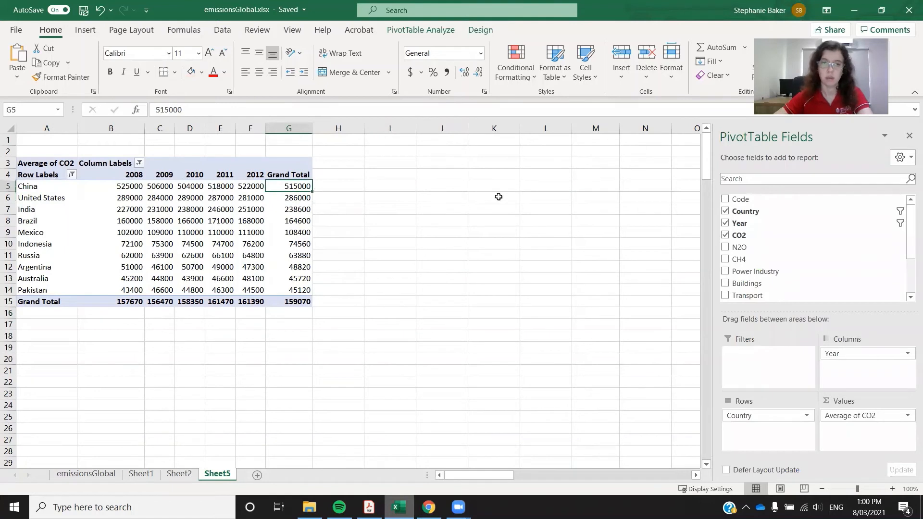
pyautogui.press('Down')
pyautogui.press('Down')
pyautogui.press('Down')
pyautogui.press('Down')
pyautogui.press('Down')
pyautogui.press('Down')
pyautogui.press('Down')
pyautogui.press('Down')
pyautogui.press('Down')
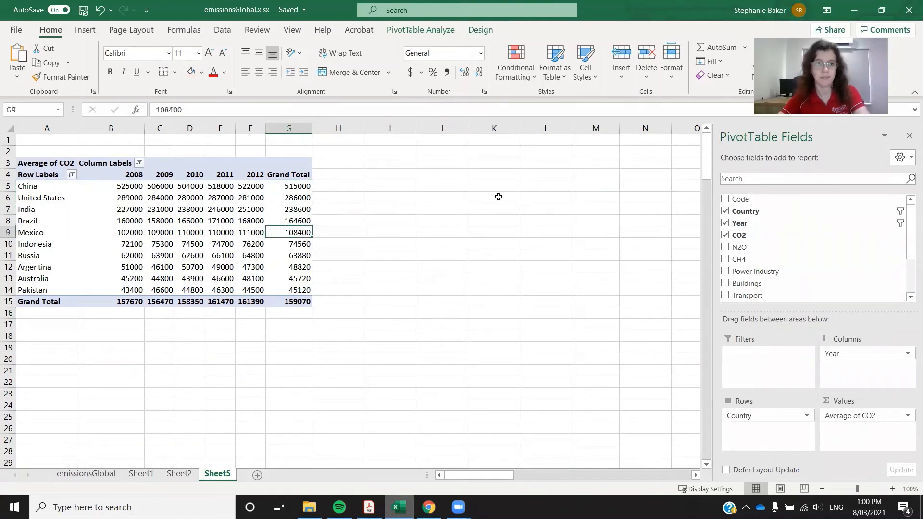
pyautogui.click(499, 196)
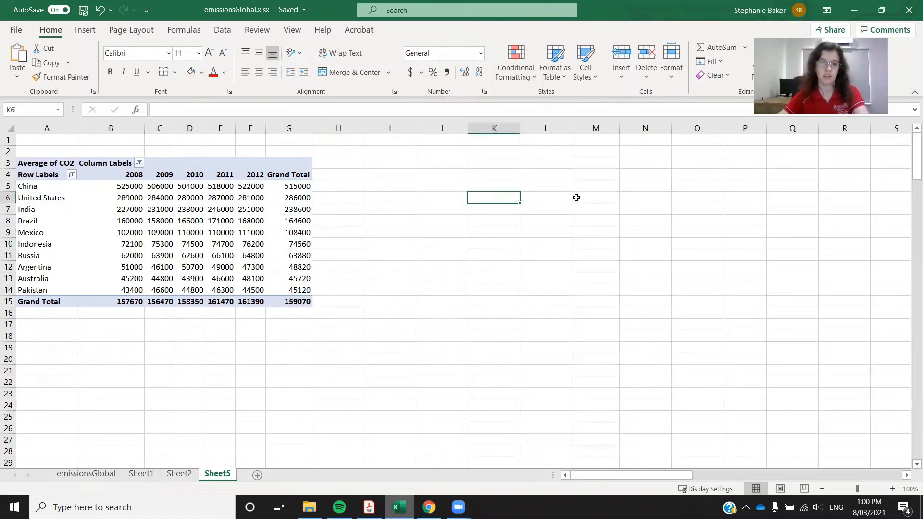
pyautogui.click(555, 335)
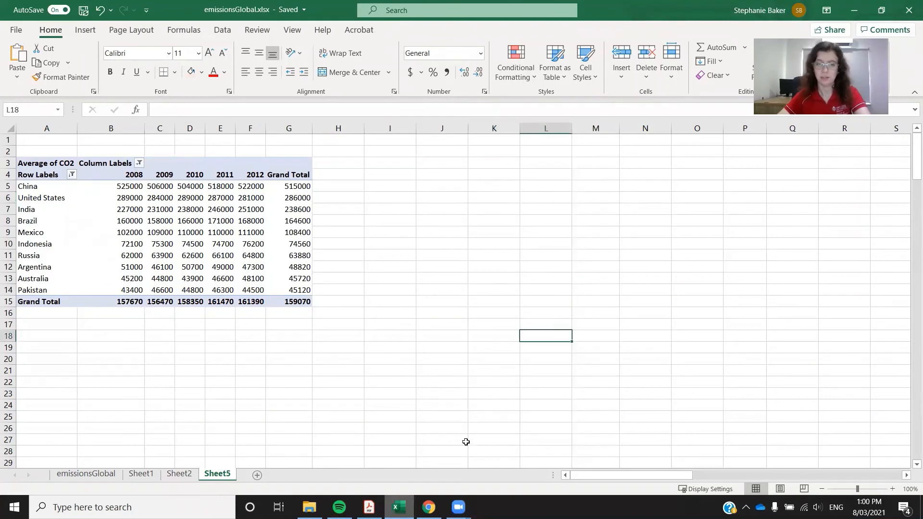
# Read the Exercise 6.4 instructions in the Acrobat PDF, and insert a Clustered Column PivotChart from the PivotTable in Excel.
pyautogui.hotkey('alt', 'Tab')
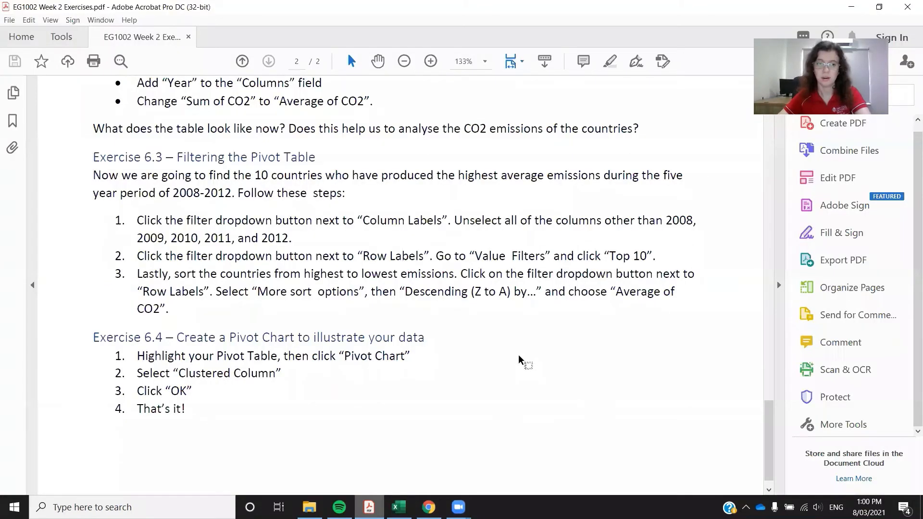
pyautogui.scroll(-1, 520, 361)
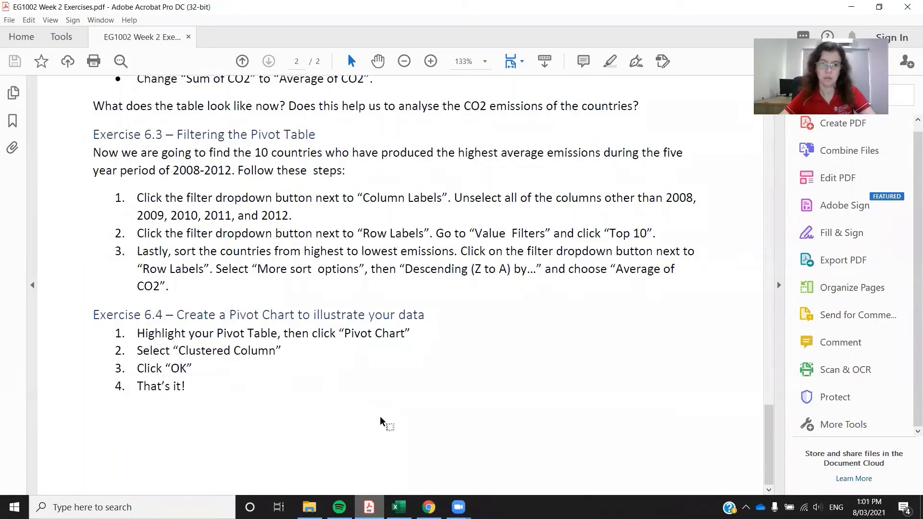
pyautogui.hotkey('alt', 'Tab')
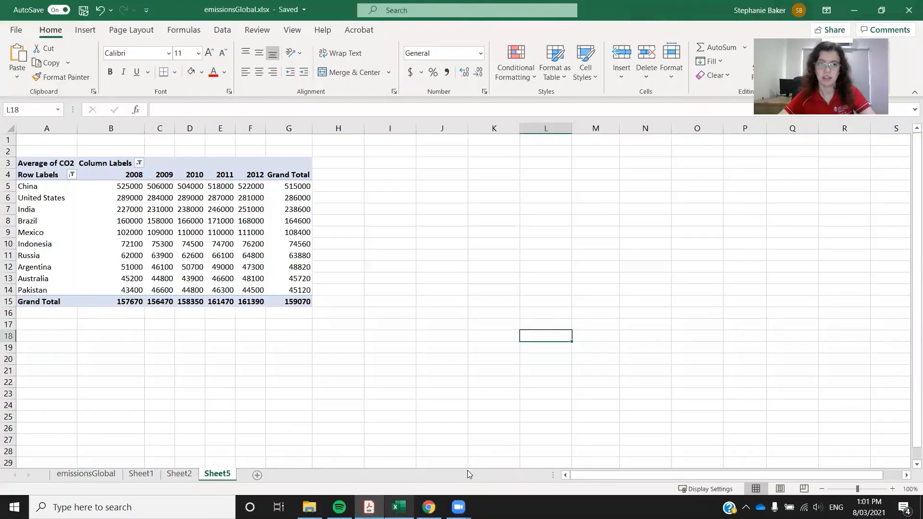
pyautogui.click(111, 170)
pyautogui.click(479, 173)
pyautogui.click(62, 166)
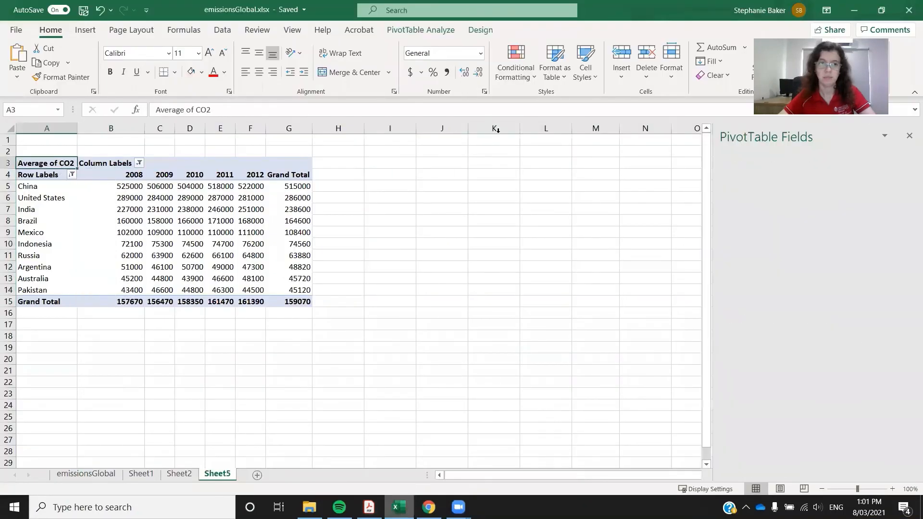
pyautogui.click(86, 30)
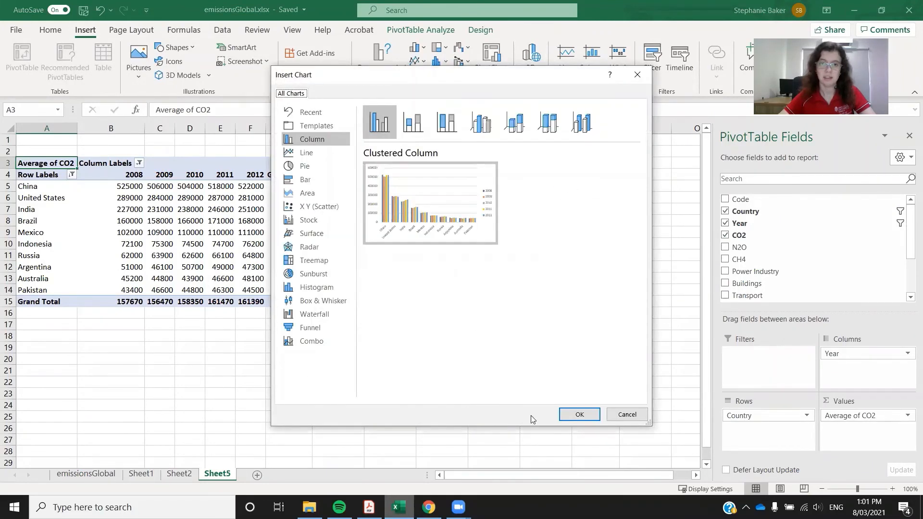
pyautogui.click(578, 415)
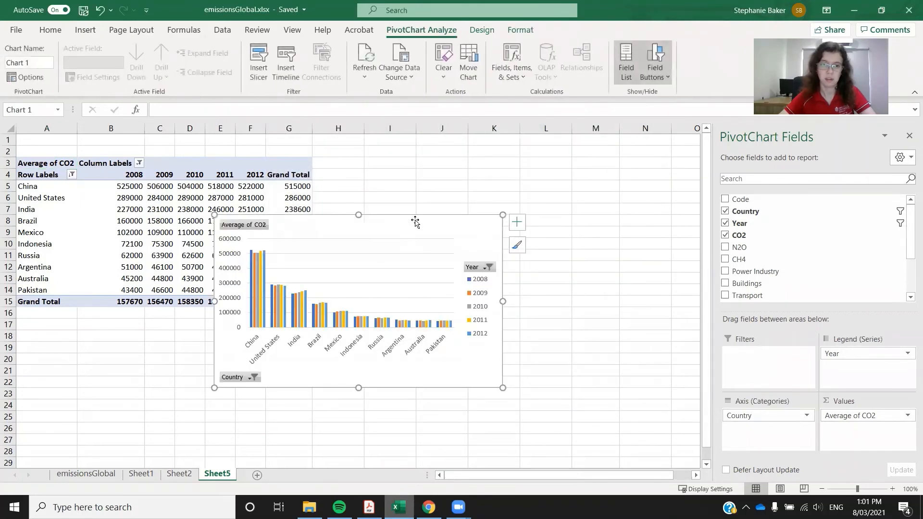
# Move the PivotChart beside the PivotTable so it covers no data, and widen it to about column N.
pyautogui.moveTo(414, 220); pyautogui.dragTo(551, 169)
pyautogui.click(494, 417)
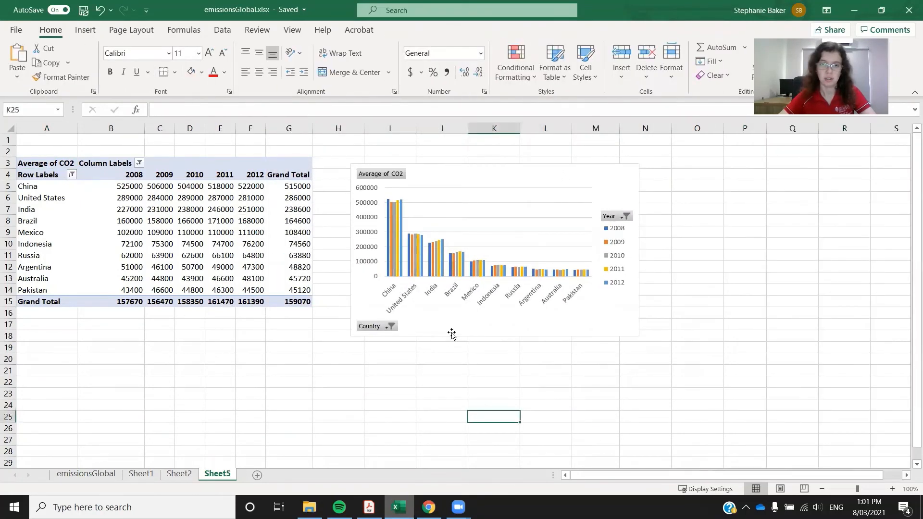
pyautogui.moveTo(449, 329); pyautogui.dragTo(435, 313)
pyautogui.moveTo(623, 235); pyautogui.dragTo(655, 235)
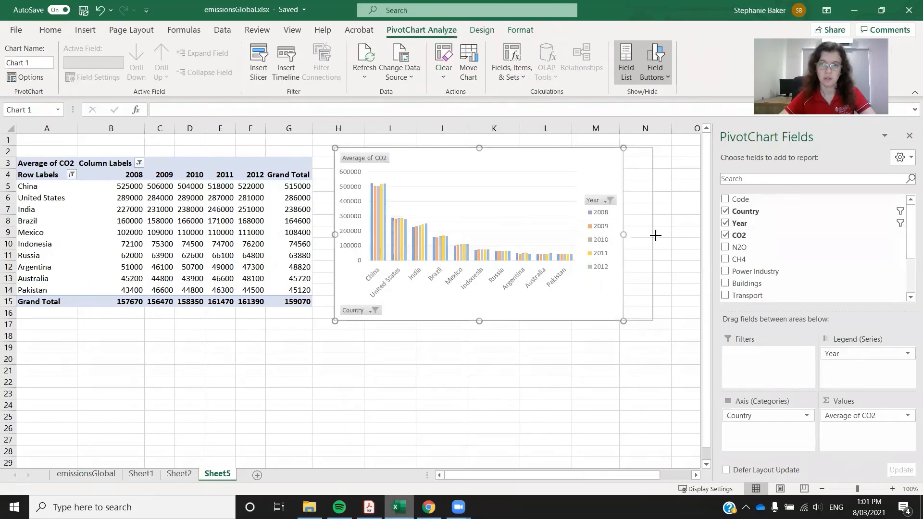
pyautogui.click(646, 405)
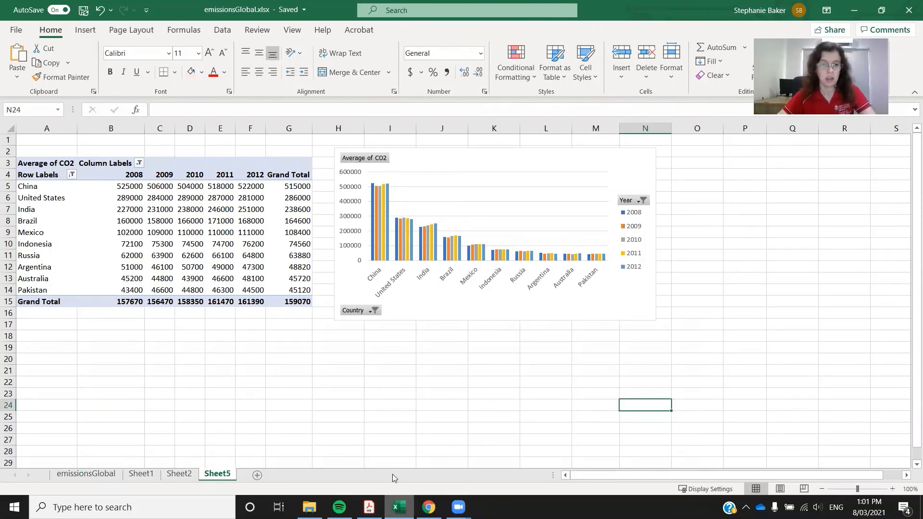
pyautogui.click(399, 508)
pyautogui.click(399, 507)
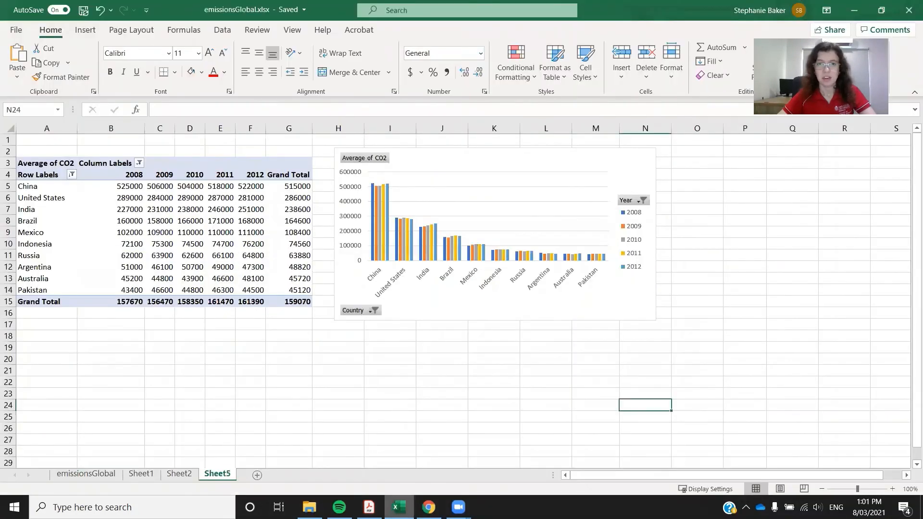